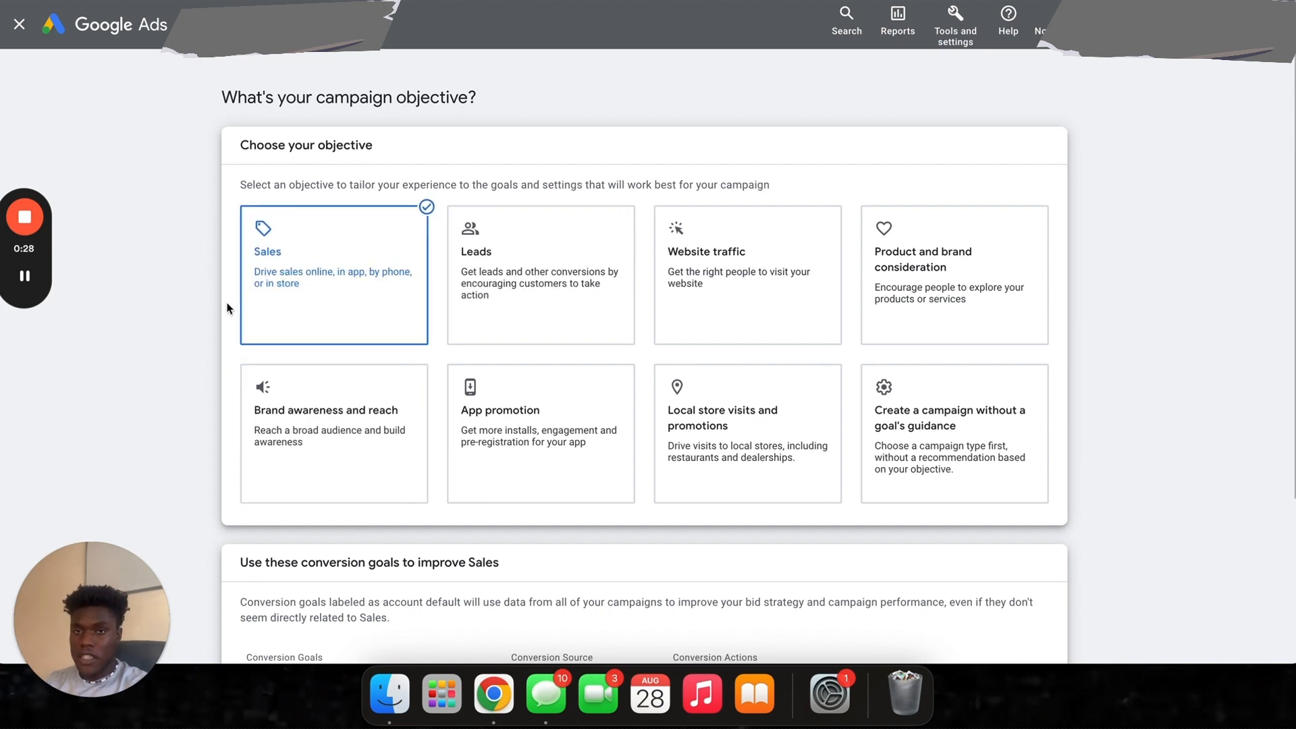
# - Scroll down the objective page to review Sales and the Purchases (account default) conversion goal
pyautogui.scroll(-1, 245, 336)
pyautogui.scroll(-5, 245, 336)
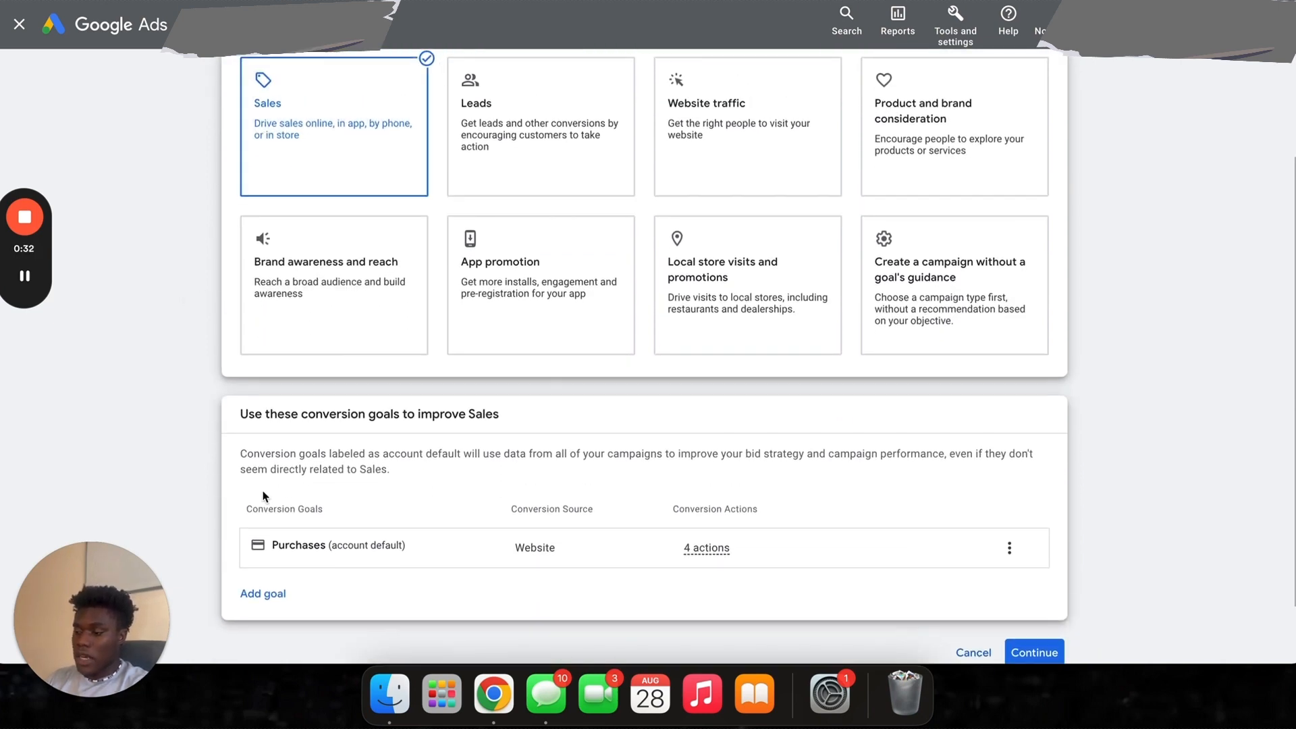
pyautogui.scroll(-3, 324, 338)
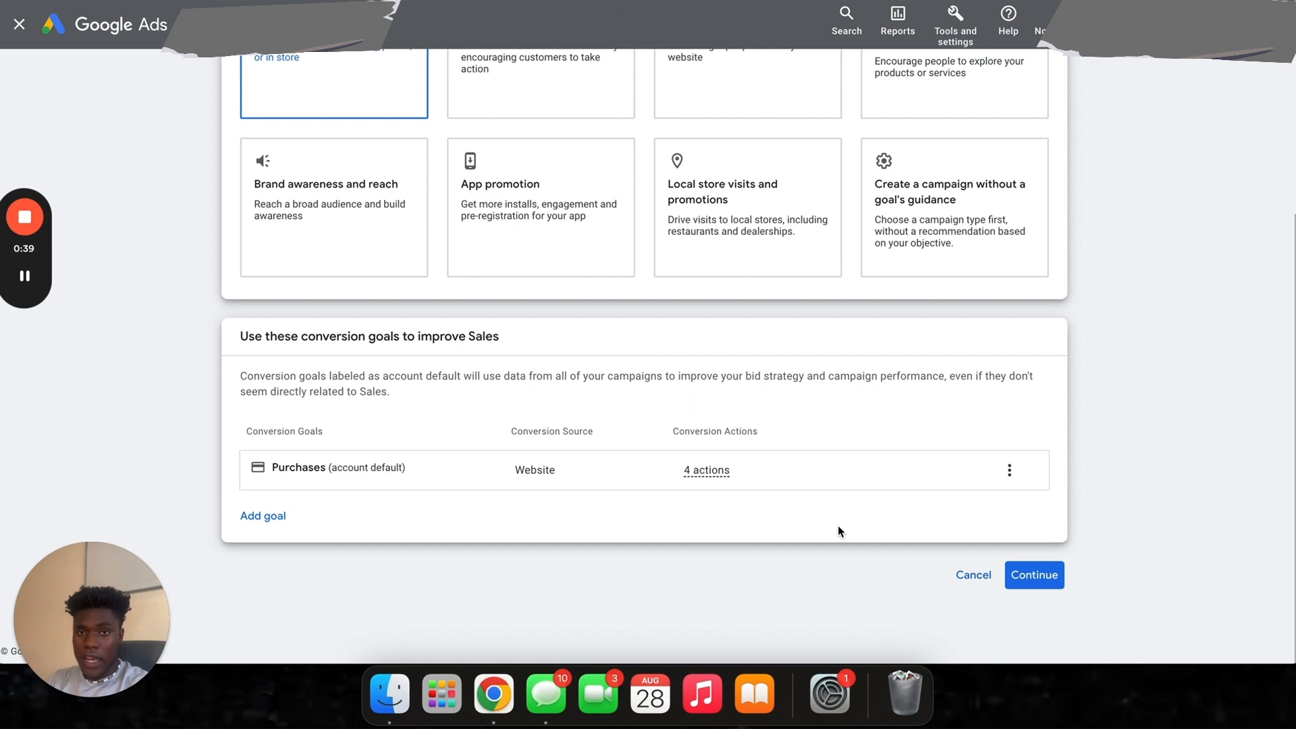
# - Confirm Sales, pick the Shopping campaign type, and keep Shopping instead of Performance Max
pyautogui.click(1034, 575)
pyautogui.scroll(-2, 386, 465)
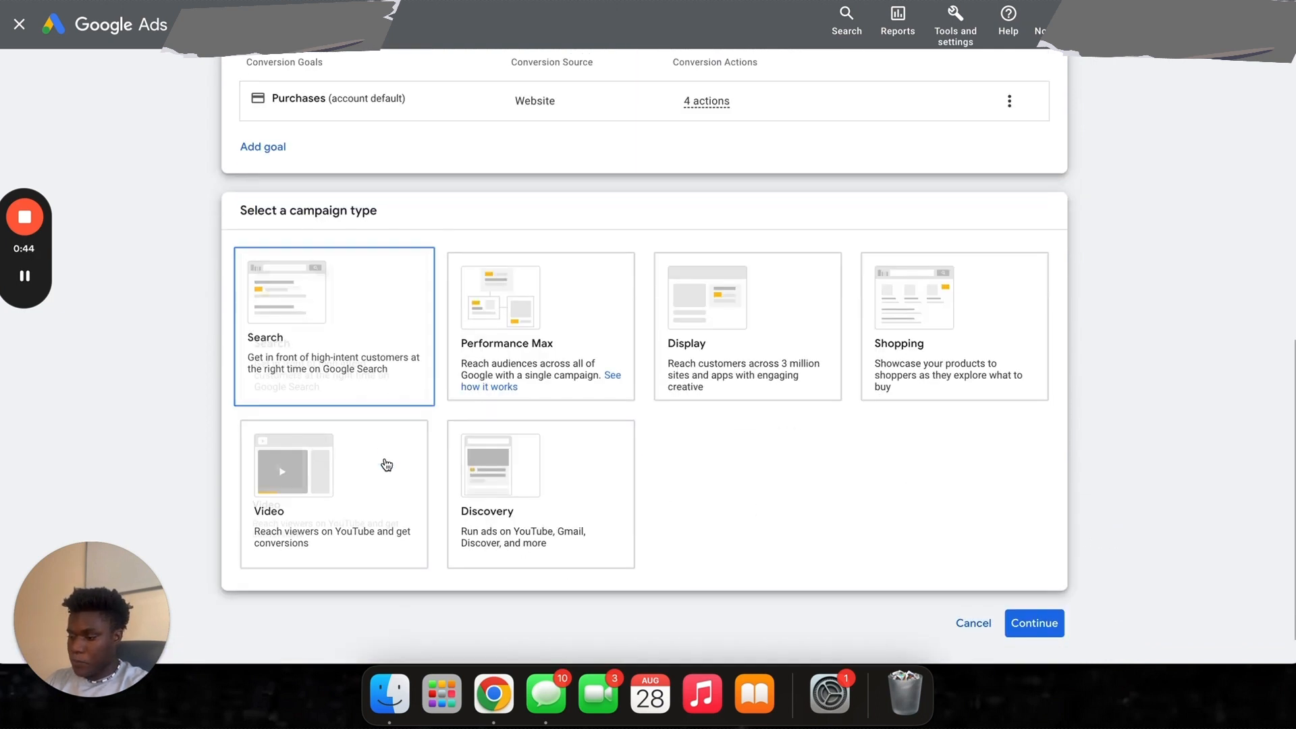
pyautogui.click(927, 280)
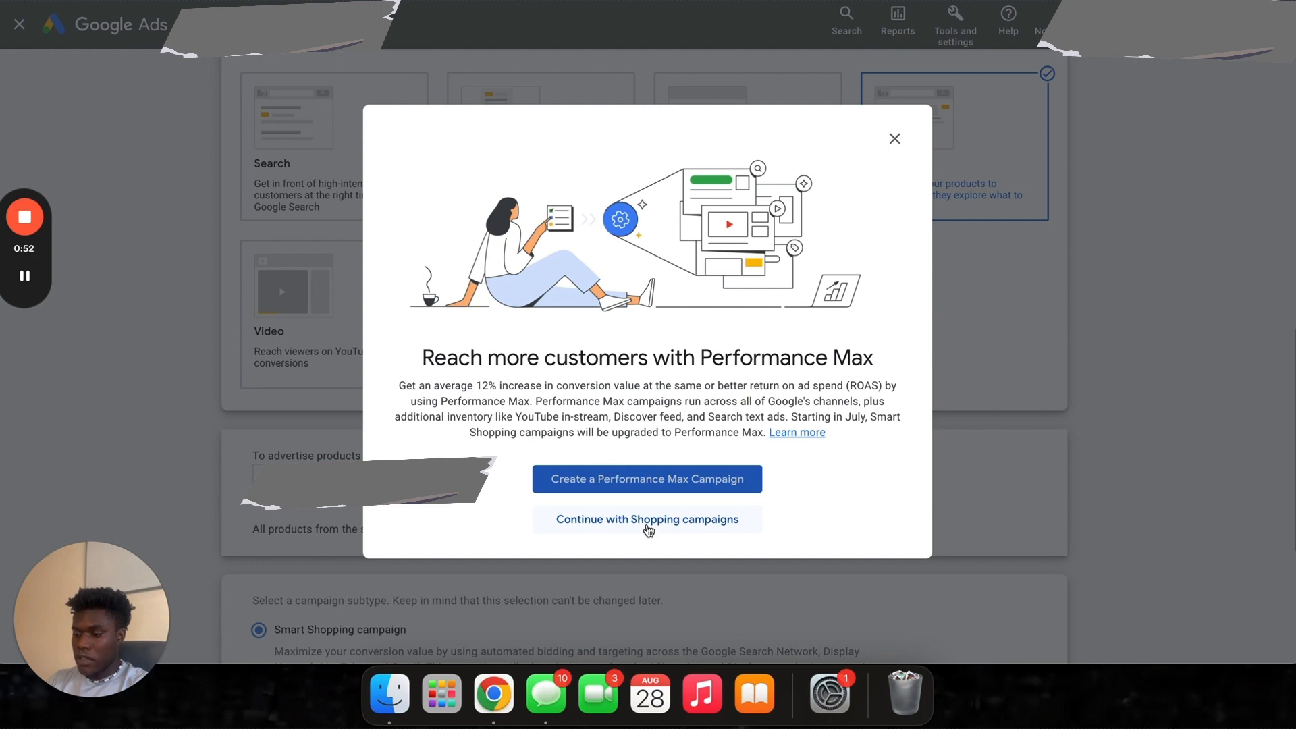
pyautogui.click(648, 529)
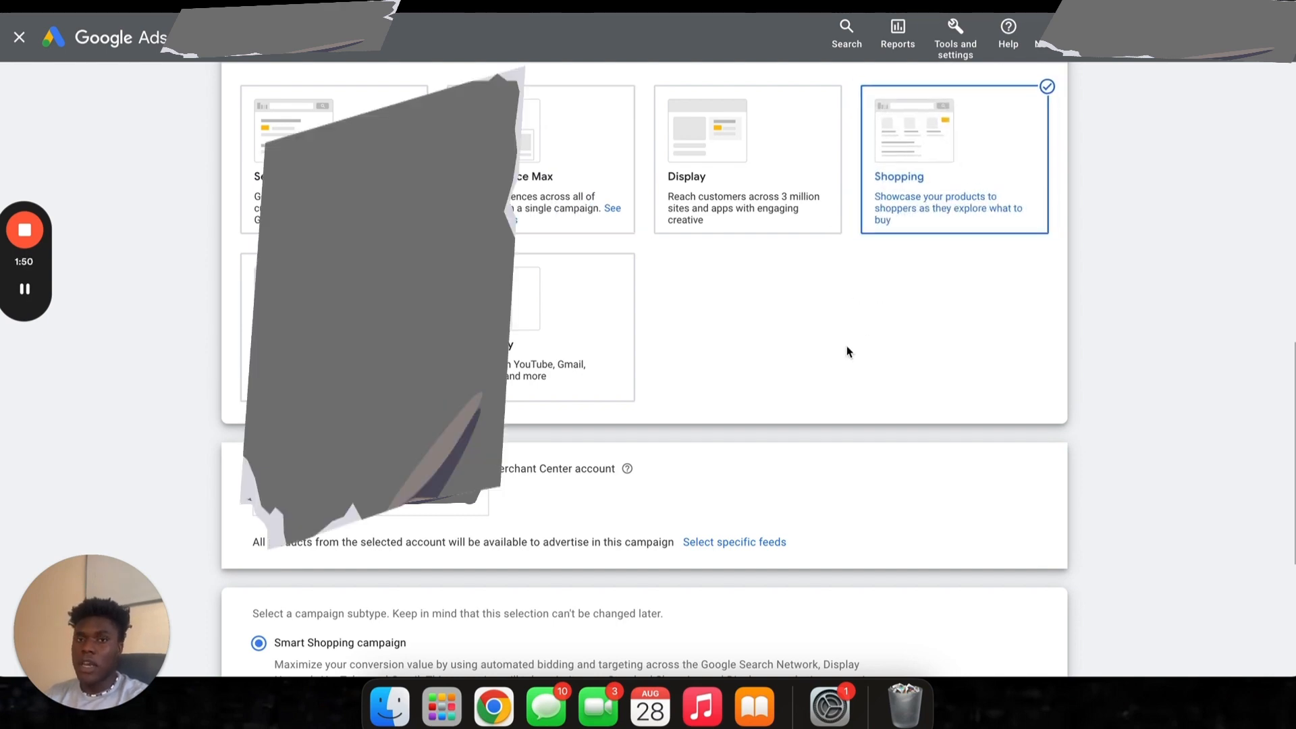
# - Choose the Standard Shopping subtype and continue to the campaign settings
pyautogui.scroll(-5, 628, 310)
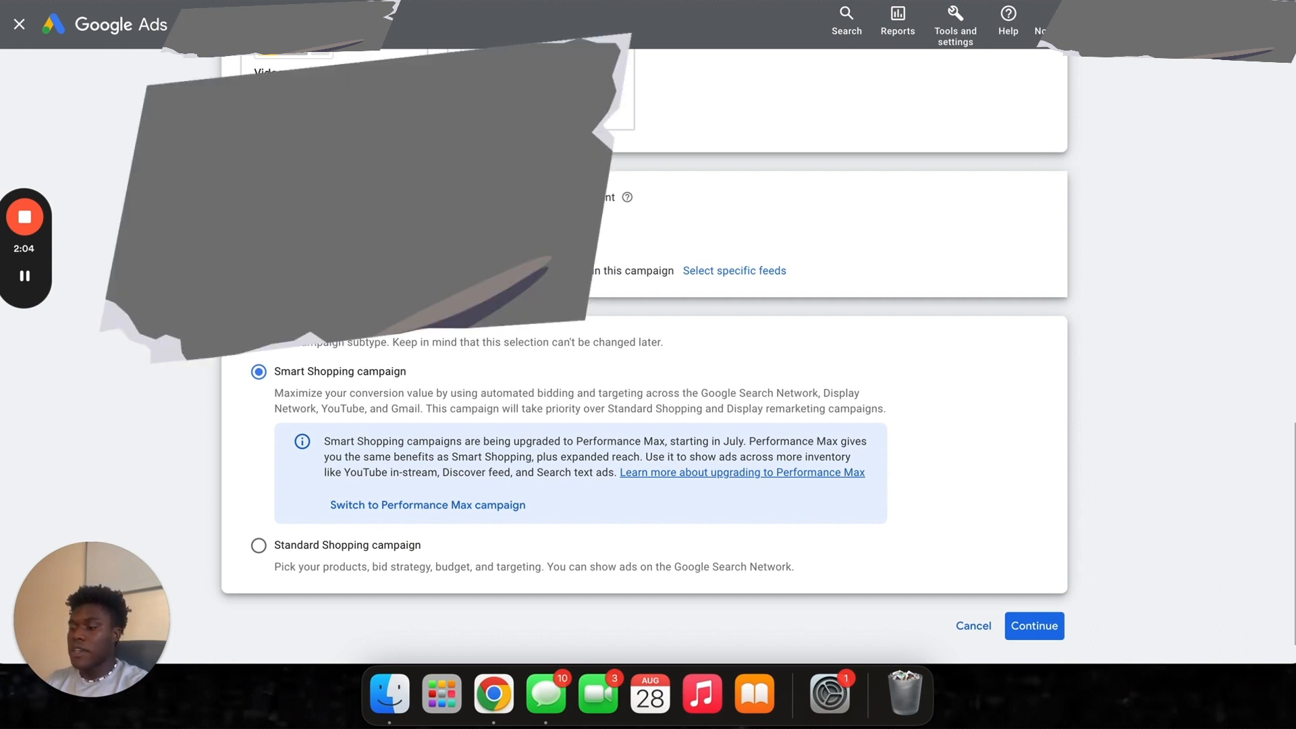
pyautogui.scroll(-2, 233, 391)
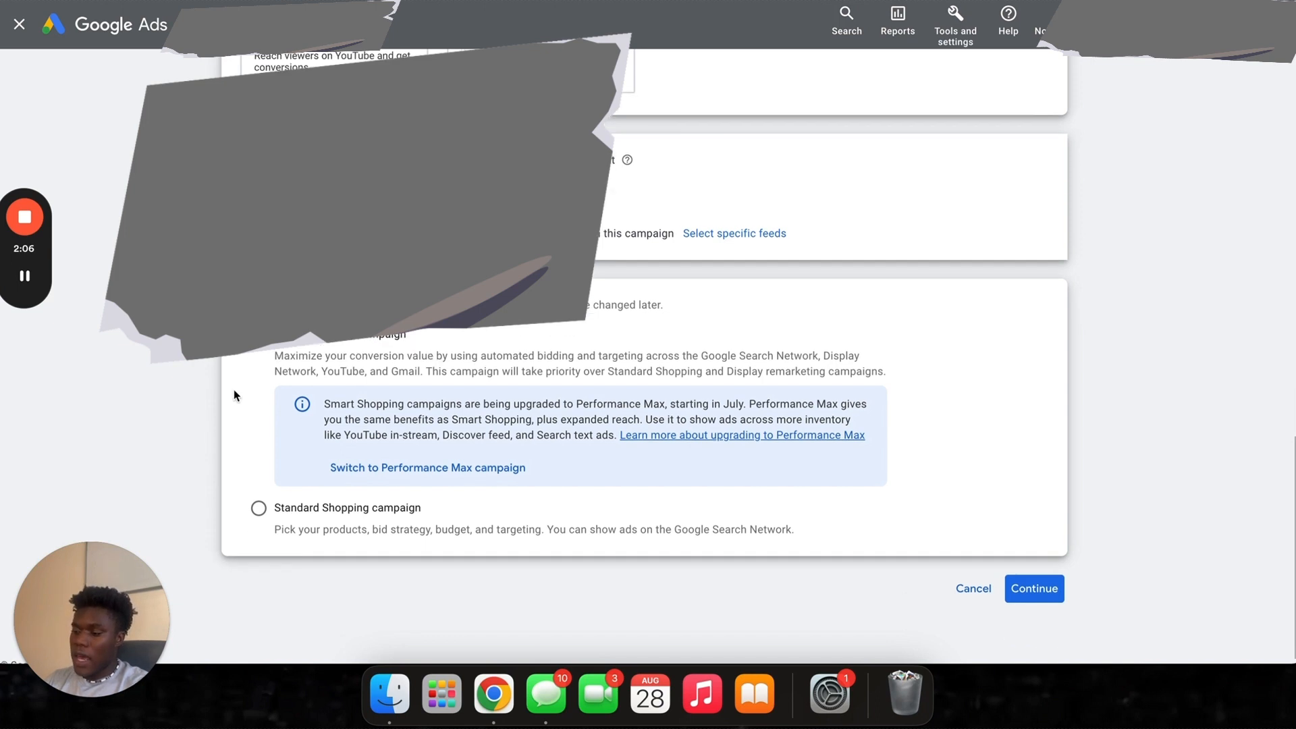
pyautogui.click(259, 494)
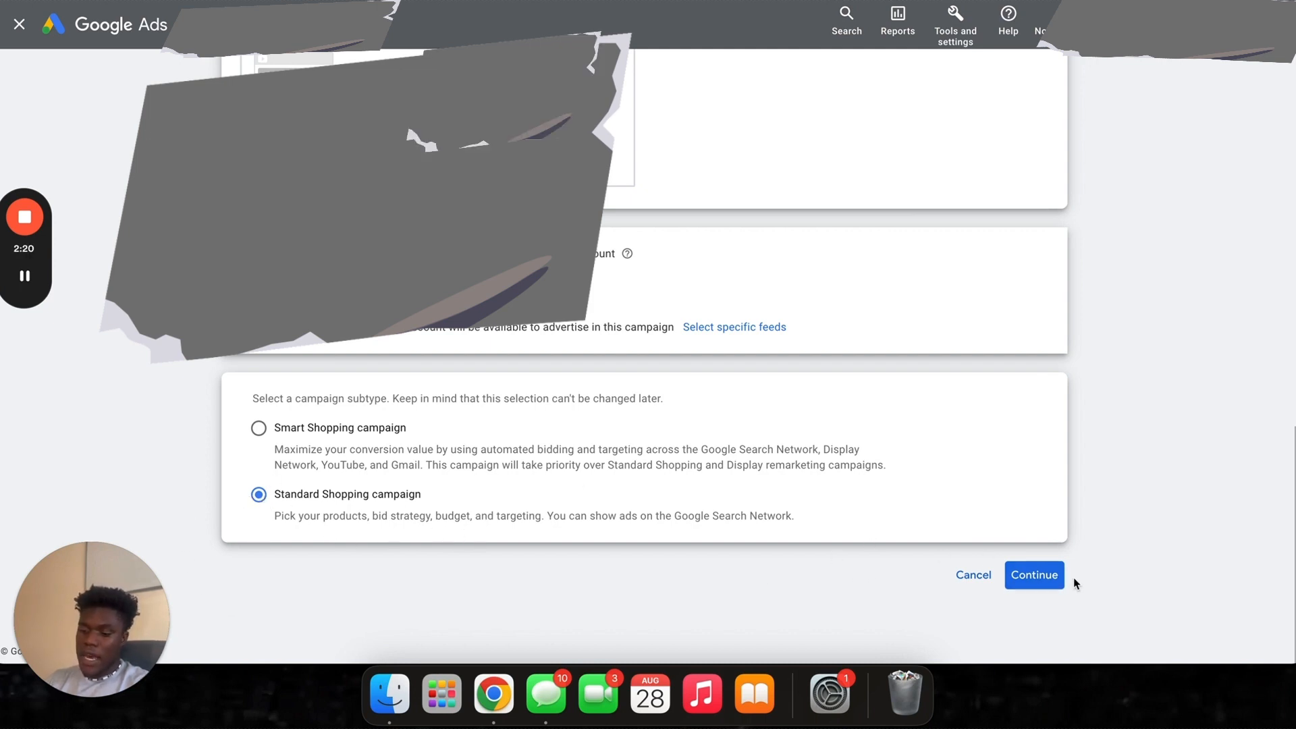
pyautogui.click(1035, 579)
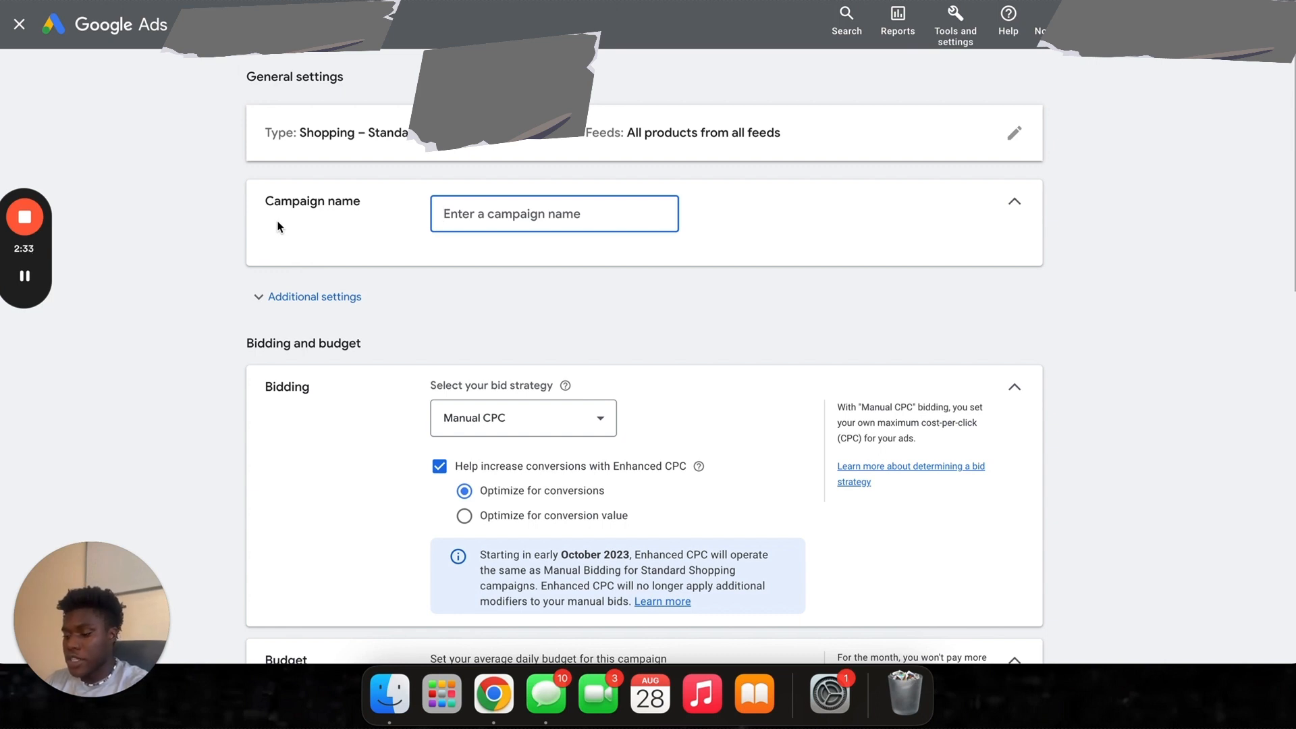
# - Enter 'Shopping | Headphones | Texas' as the campaign name
pyautogui.write('Sh')
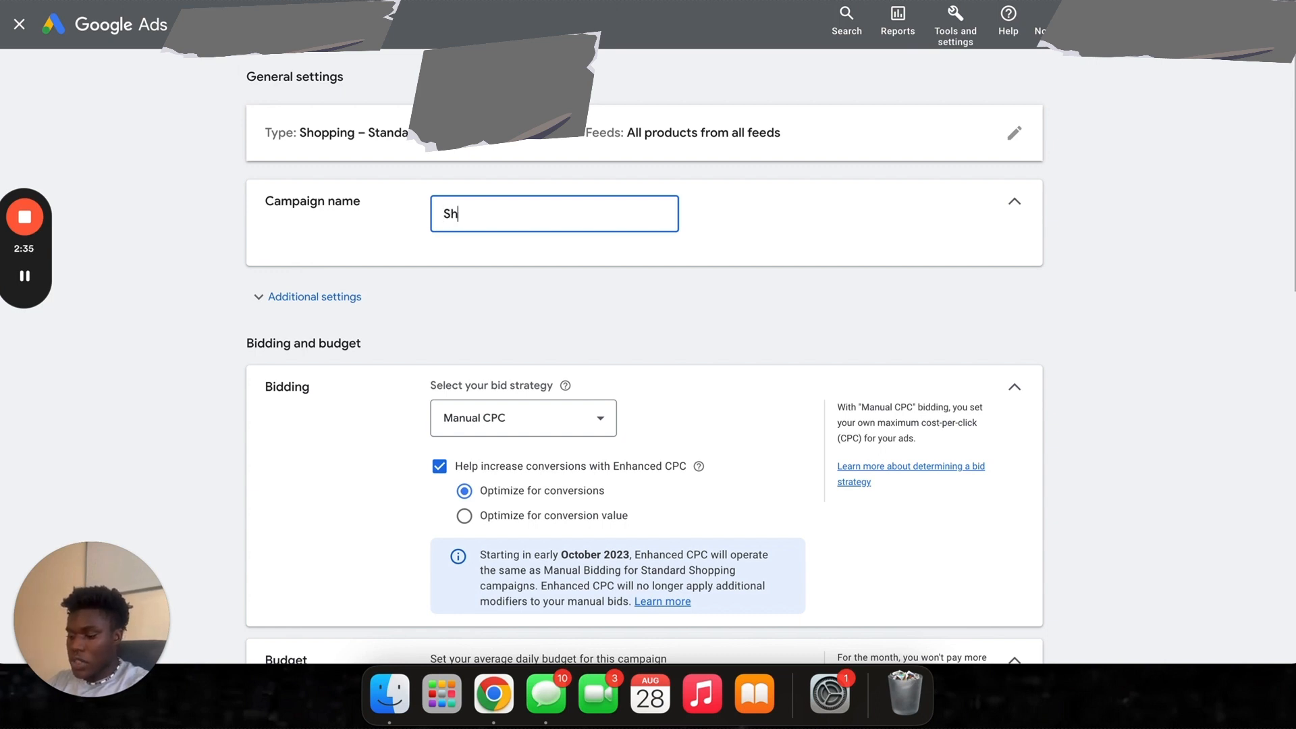
pyautogui.write('opping')
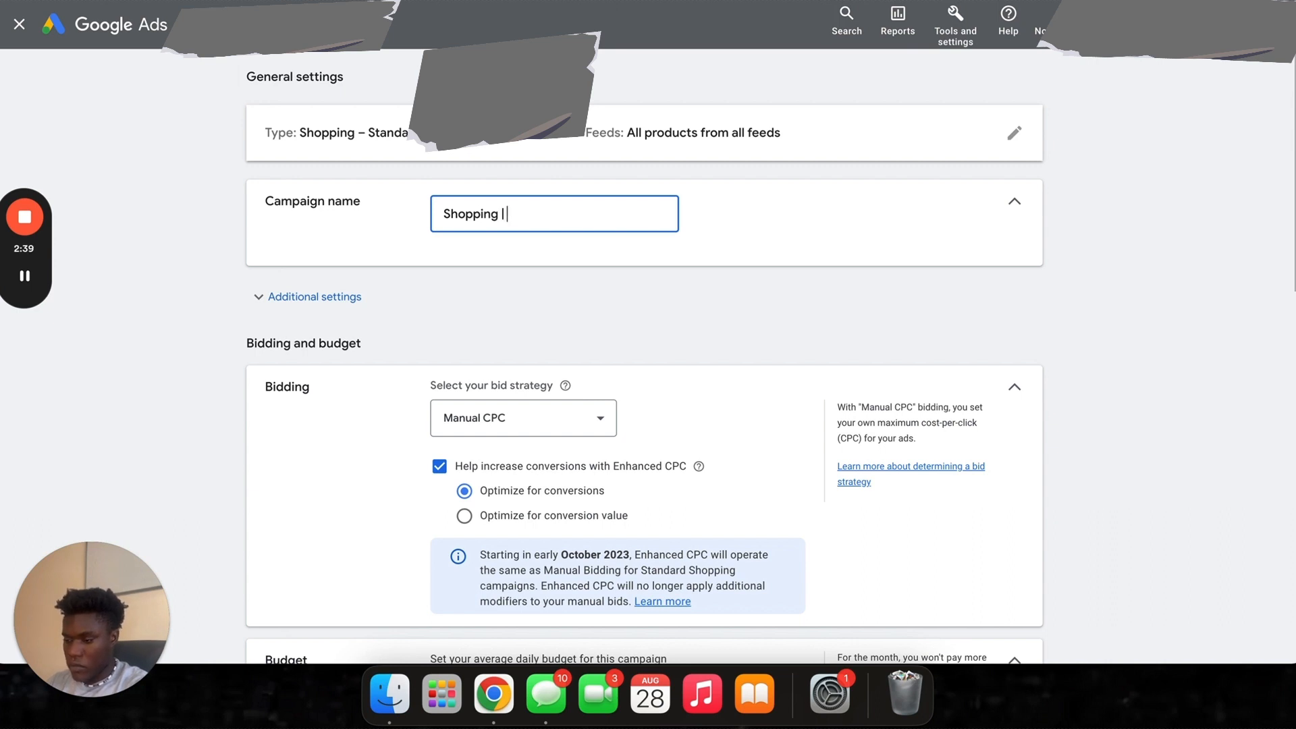
pyautogui.write(' |')
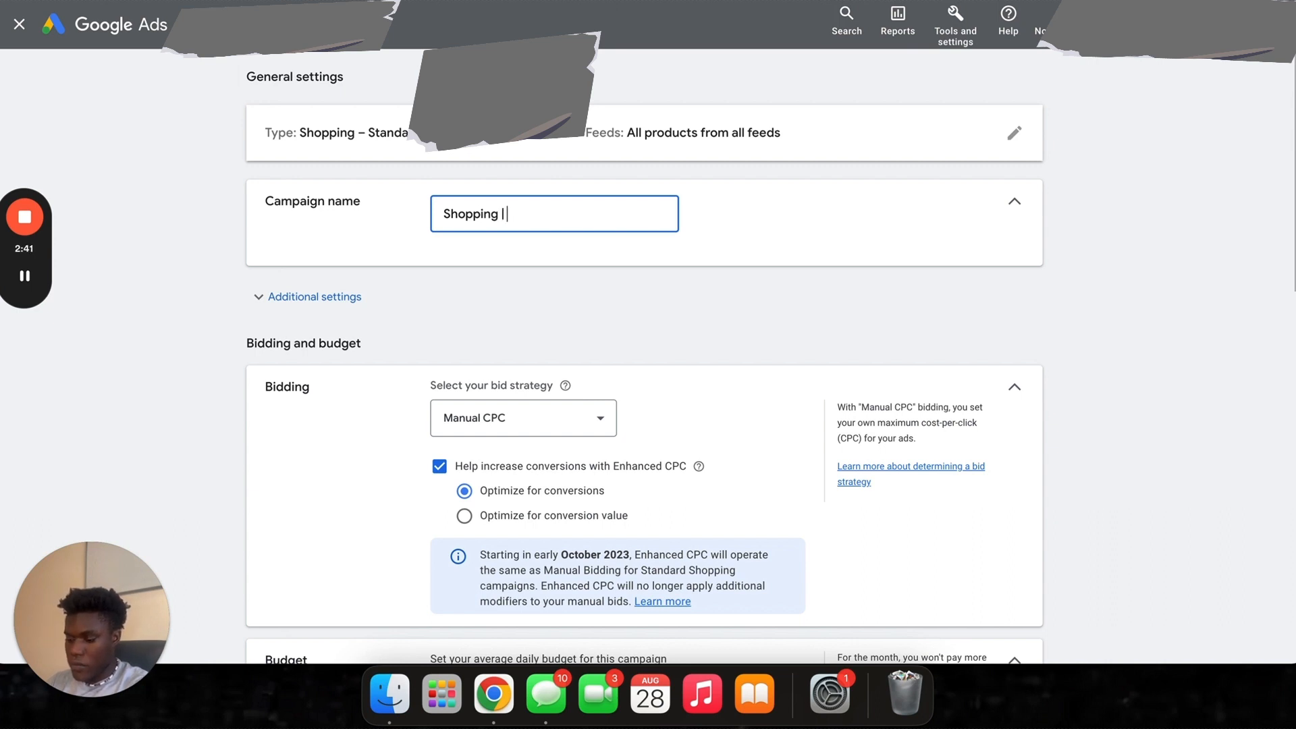
pyautogui.write(' Headphones')
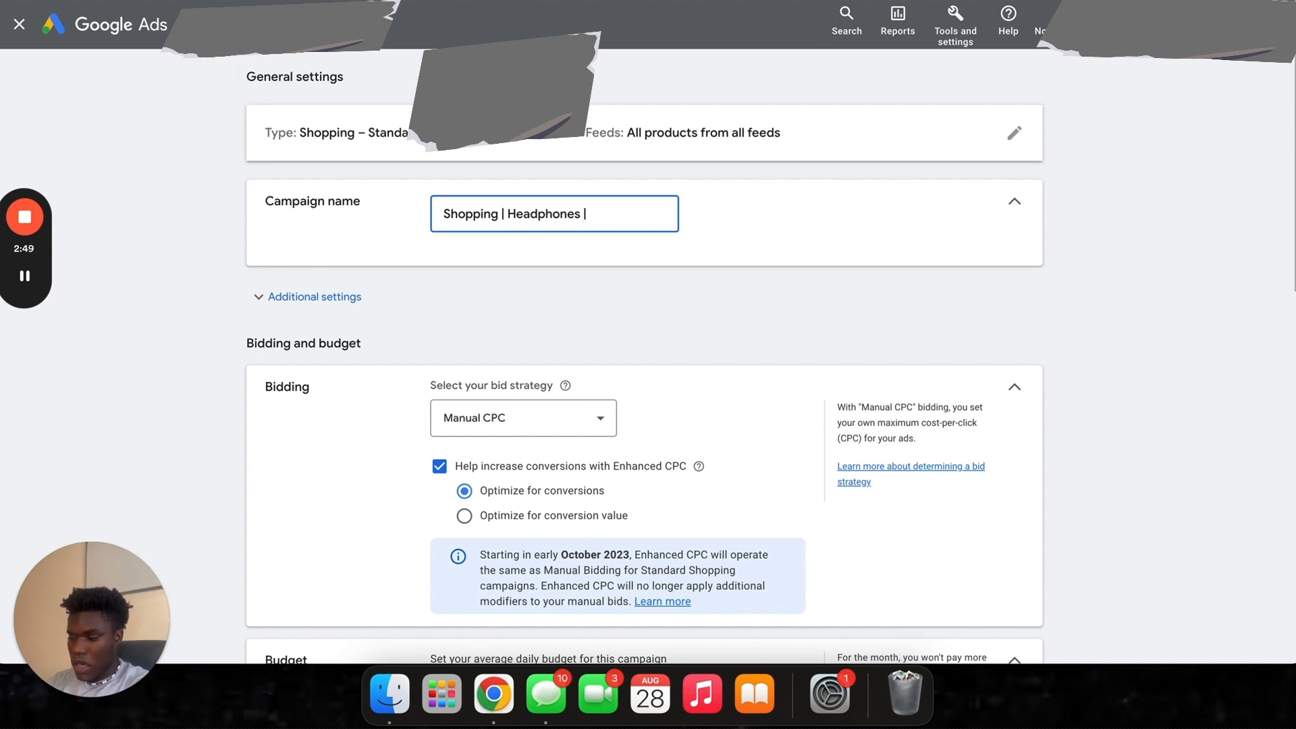
pyautogui.write('|')
pyautogui.write(' Texas')
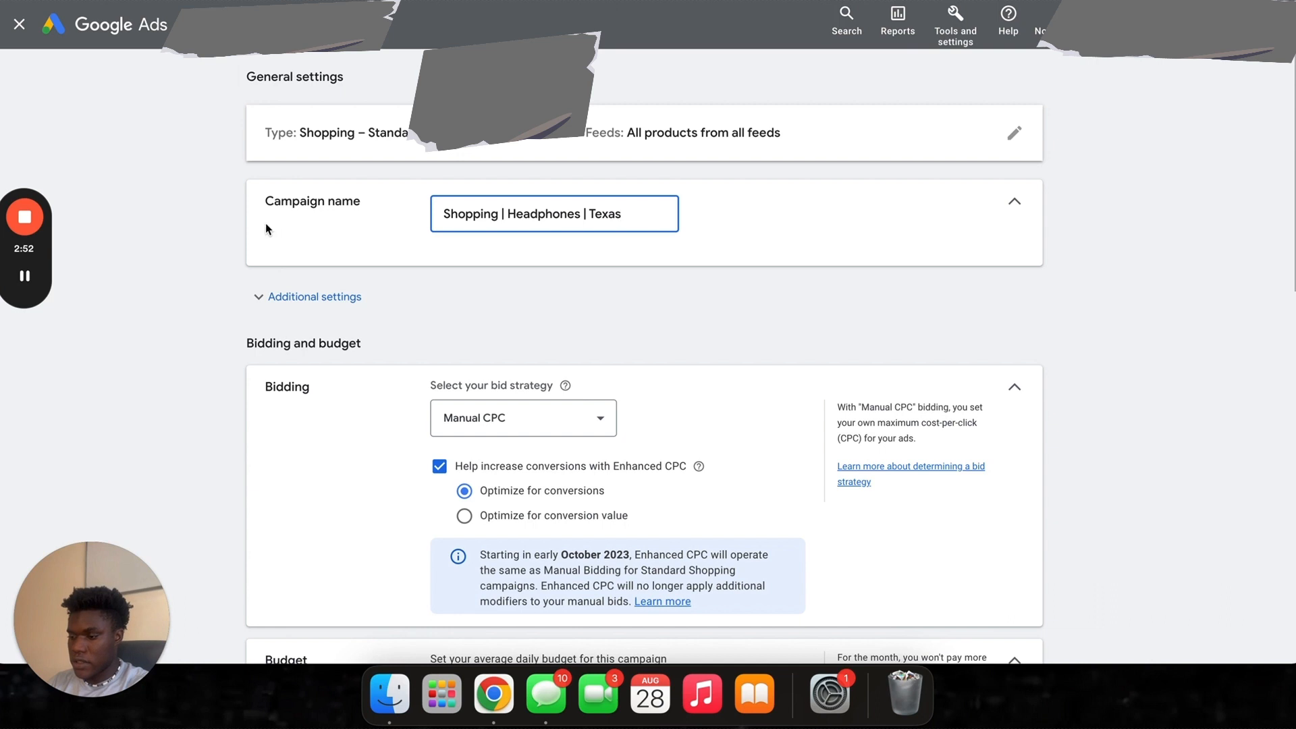
pyautogui.click(193, 298)
pyautogui.scroll(-1, 405, 261)
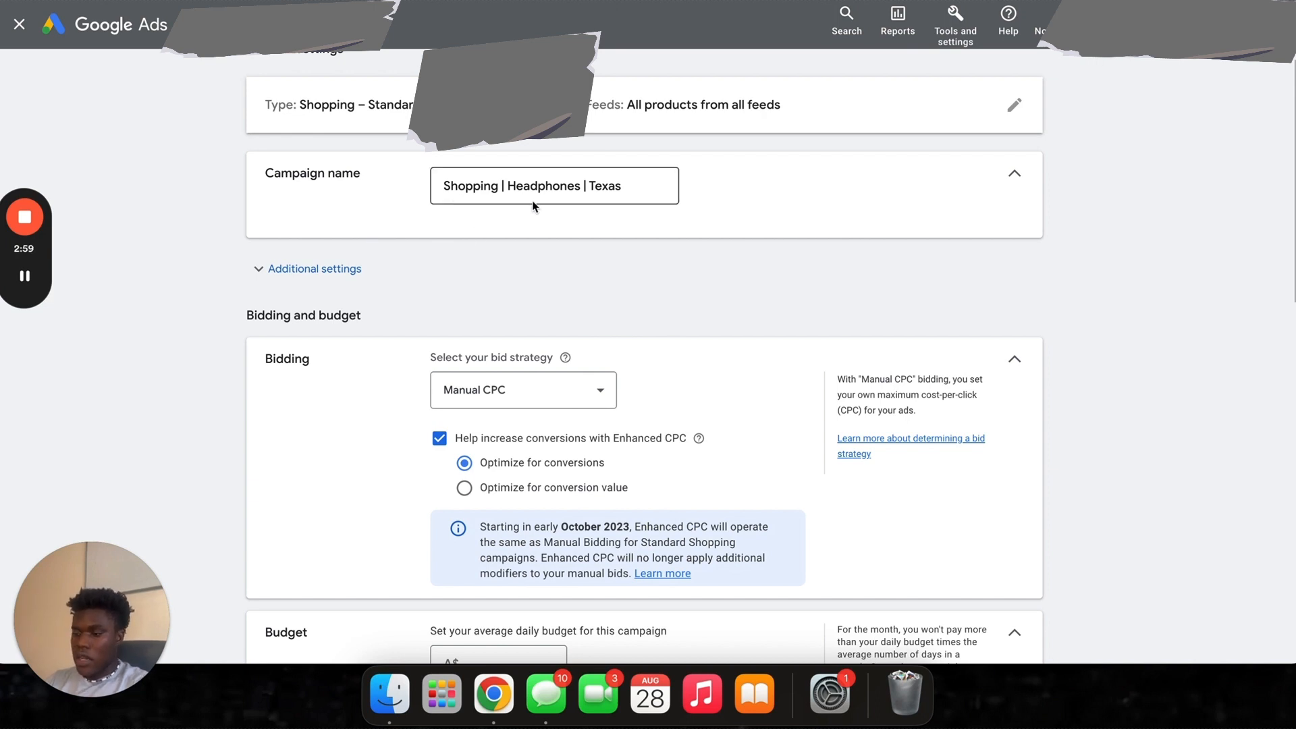
pyautogui.scroll(-1, 516, 212)
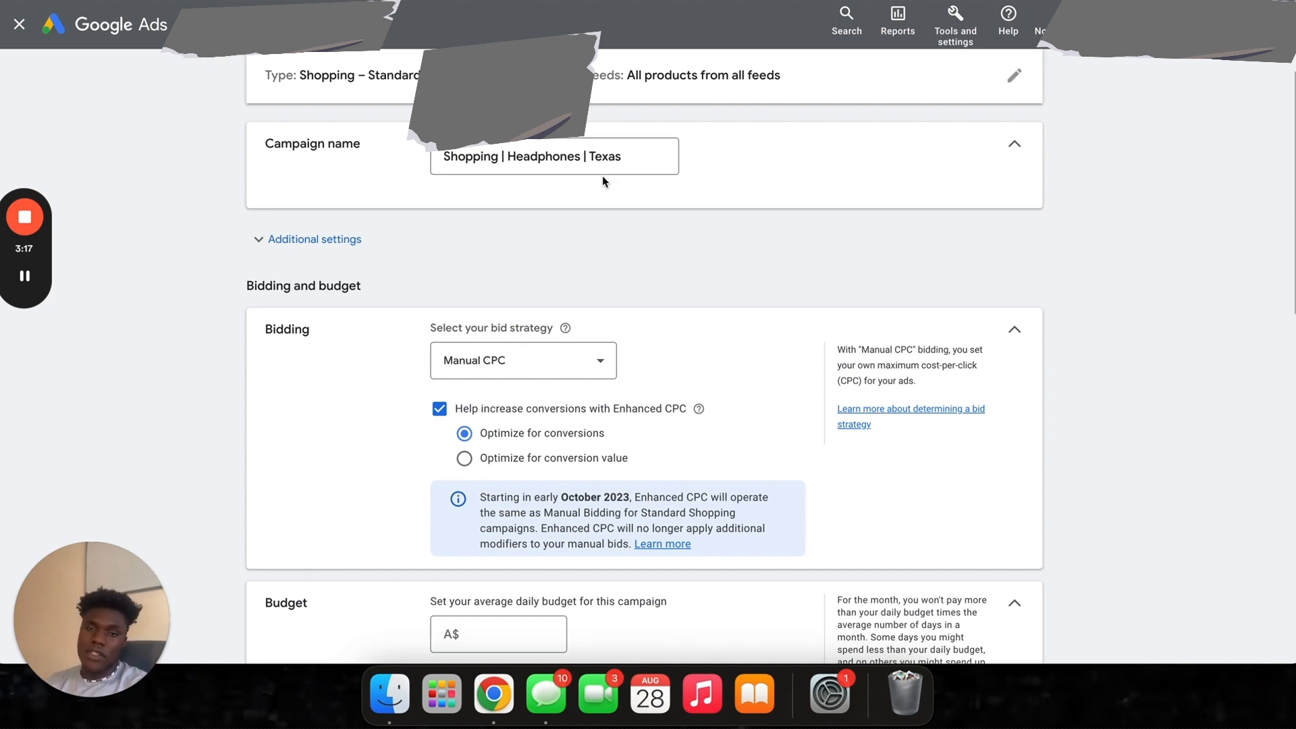
pyautogui.scroll(-4, 622, 209)
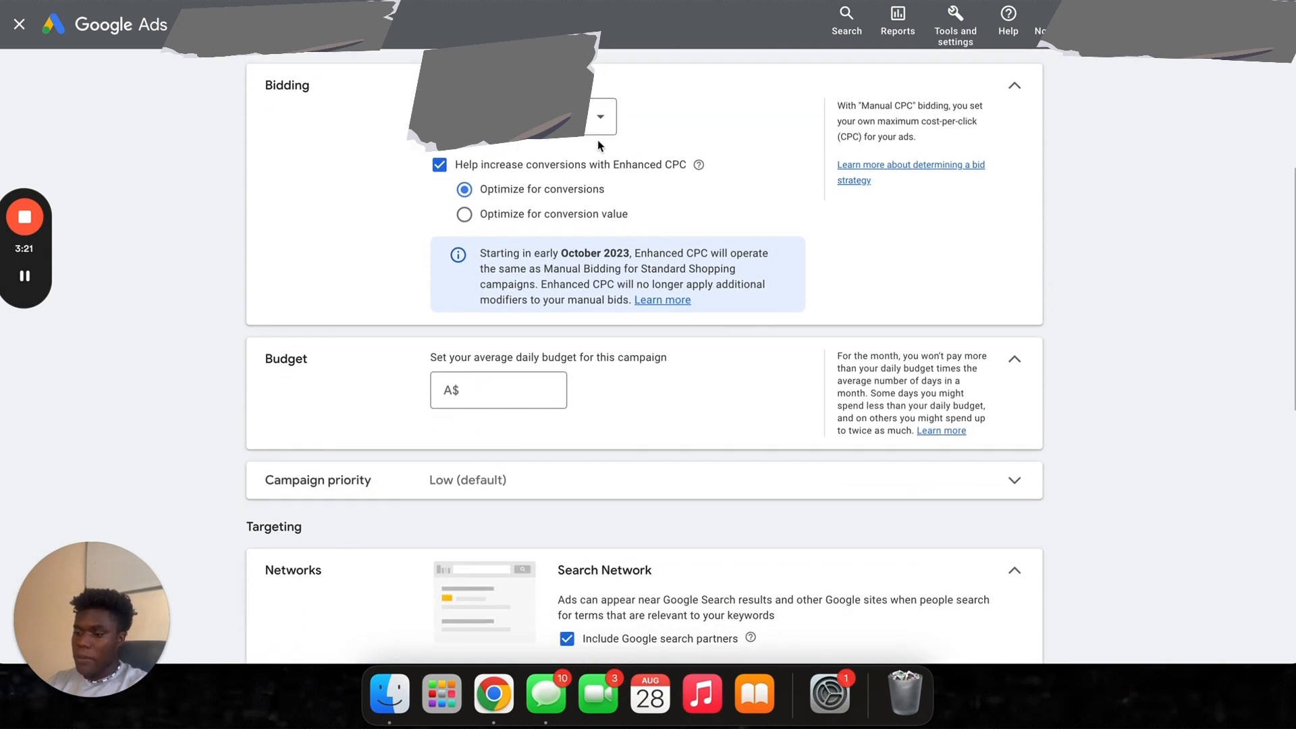
pyautogui.scroll(5, 596, 144)
# - Delete the stray trailing text from the campaign name
pyautogui.click(626, 210)
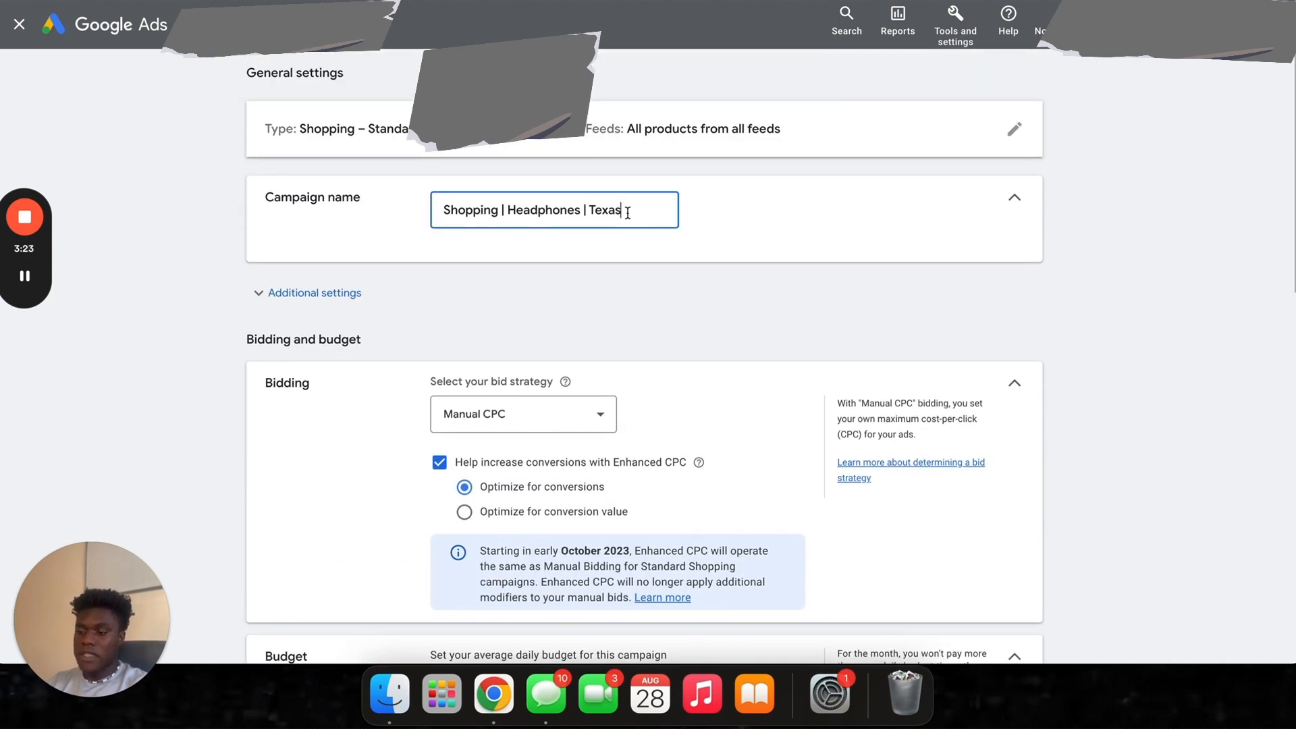
pyautogui.write('JM')
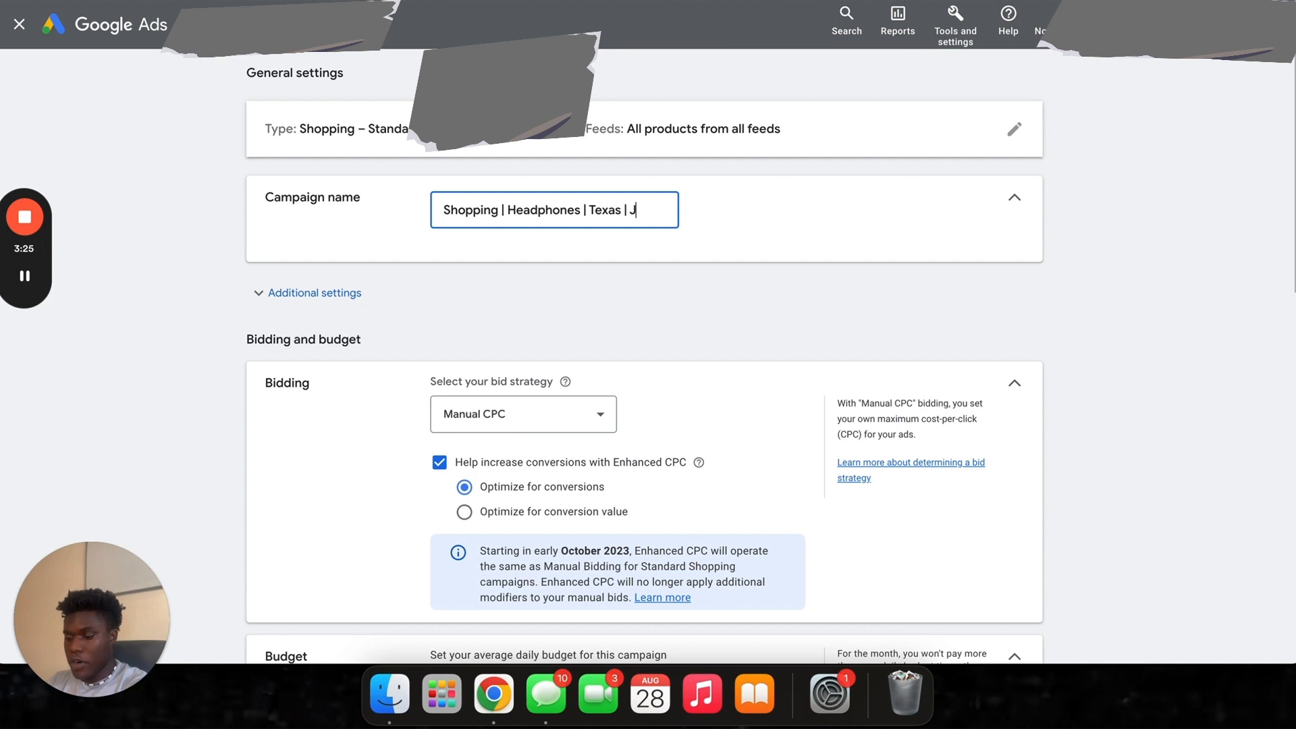
pyautogui.press('BackSpace')
pyautogui.press('BackSpace')
pyautogui.press('BackSpace')
pyautogui.press('BackSpace')
pyautogui.press('BackSpace')
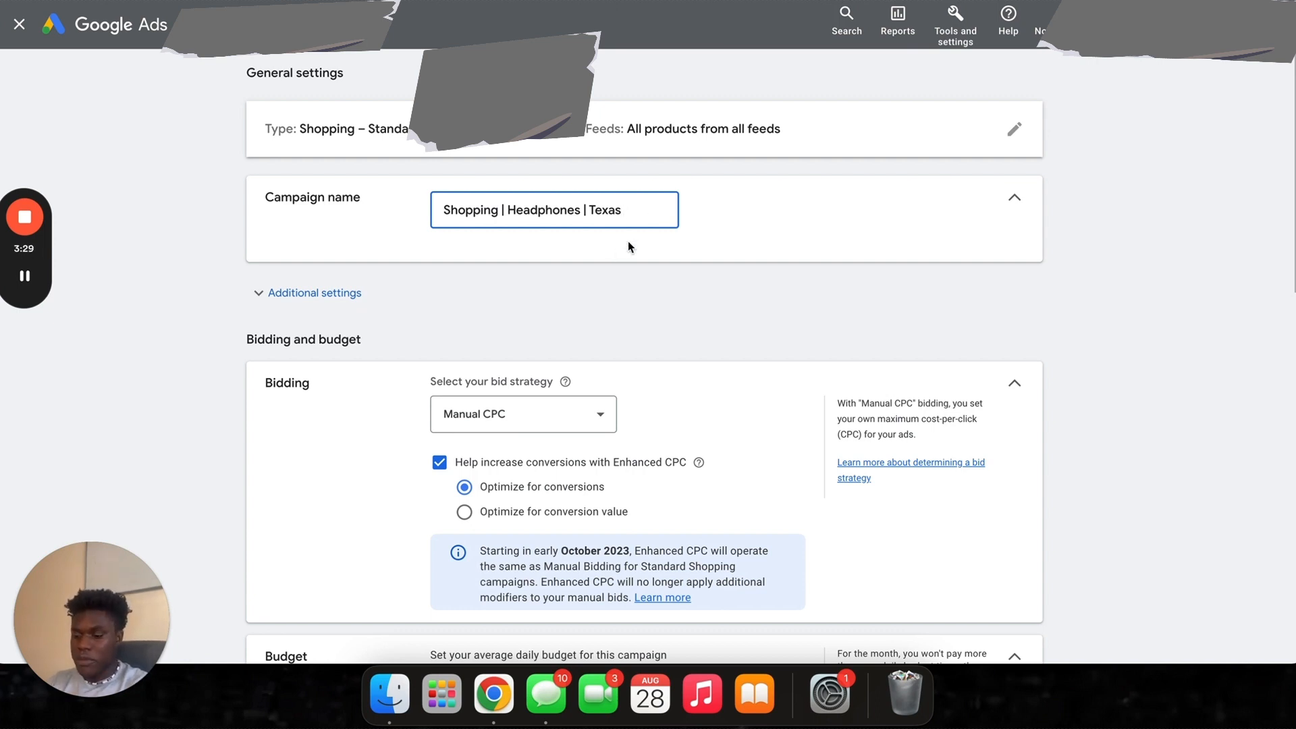
pyautogui.scroll(-4, 384, 337)
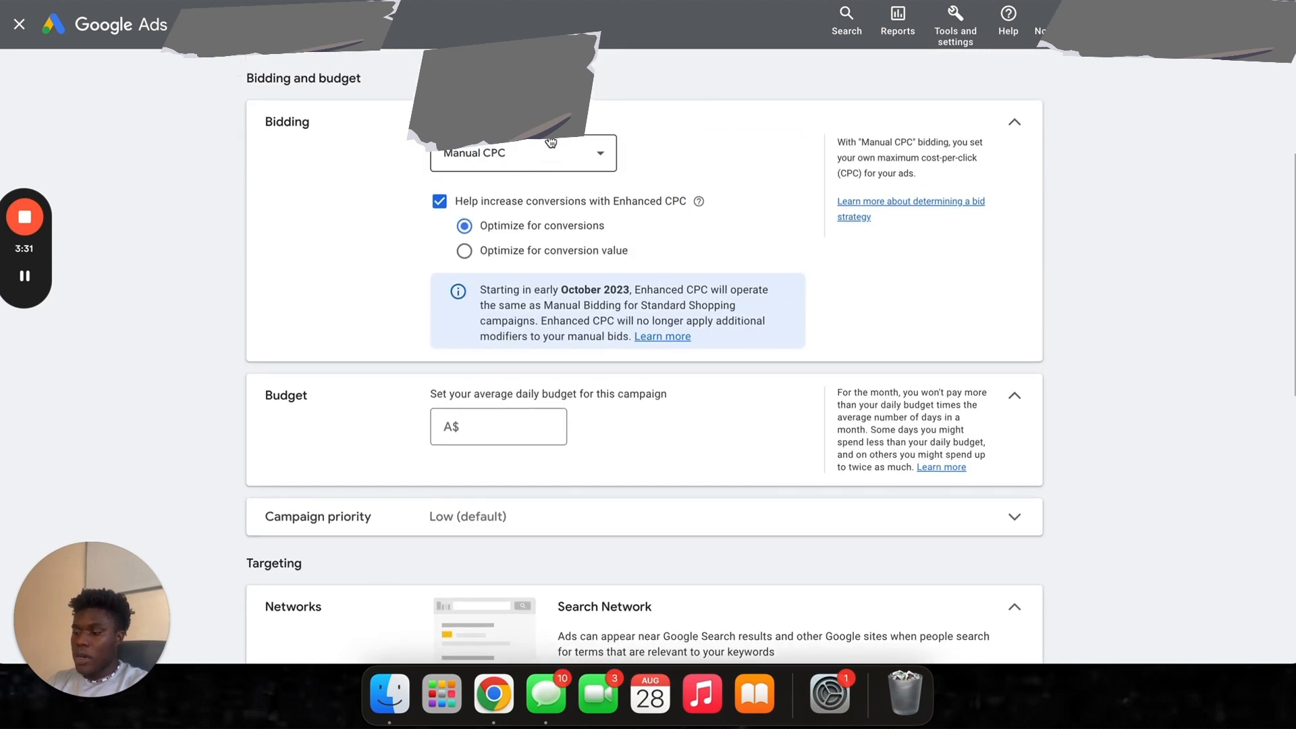
pyautogui.click(551, 143)
# - Switch the bid strategy from Manual CPC to Maximize clicks, with no max CPC limit
pyautogui.click(357, 217)
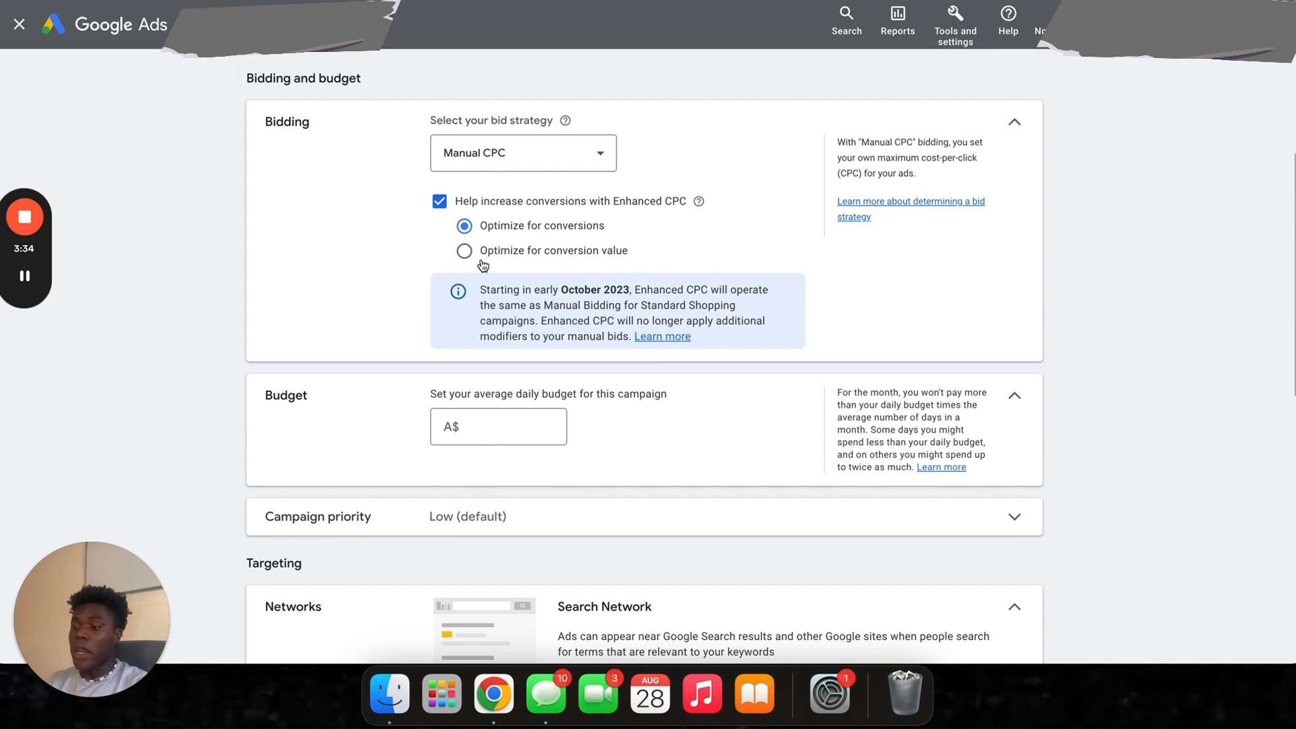
pyautogui.click(522, 161)
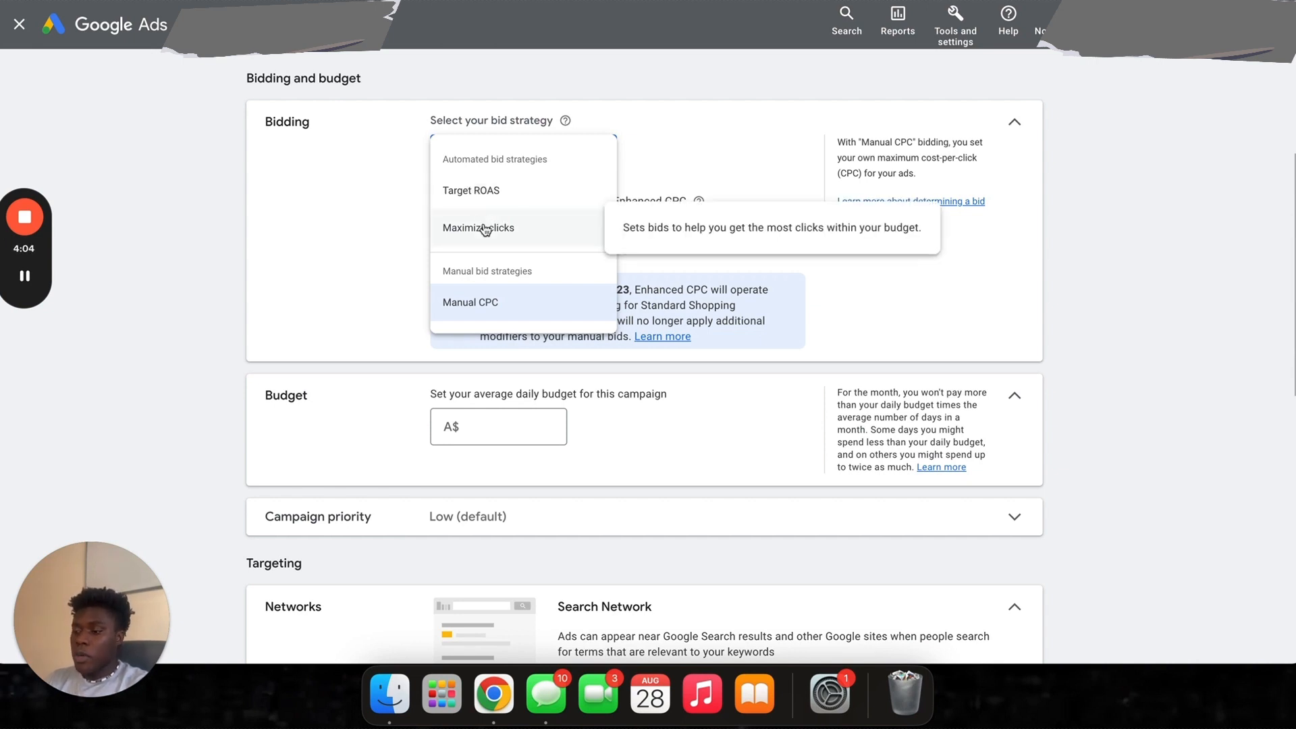
pyautogui.click(484, 231)
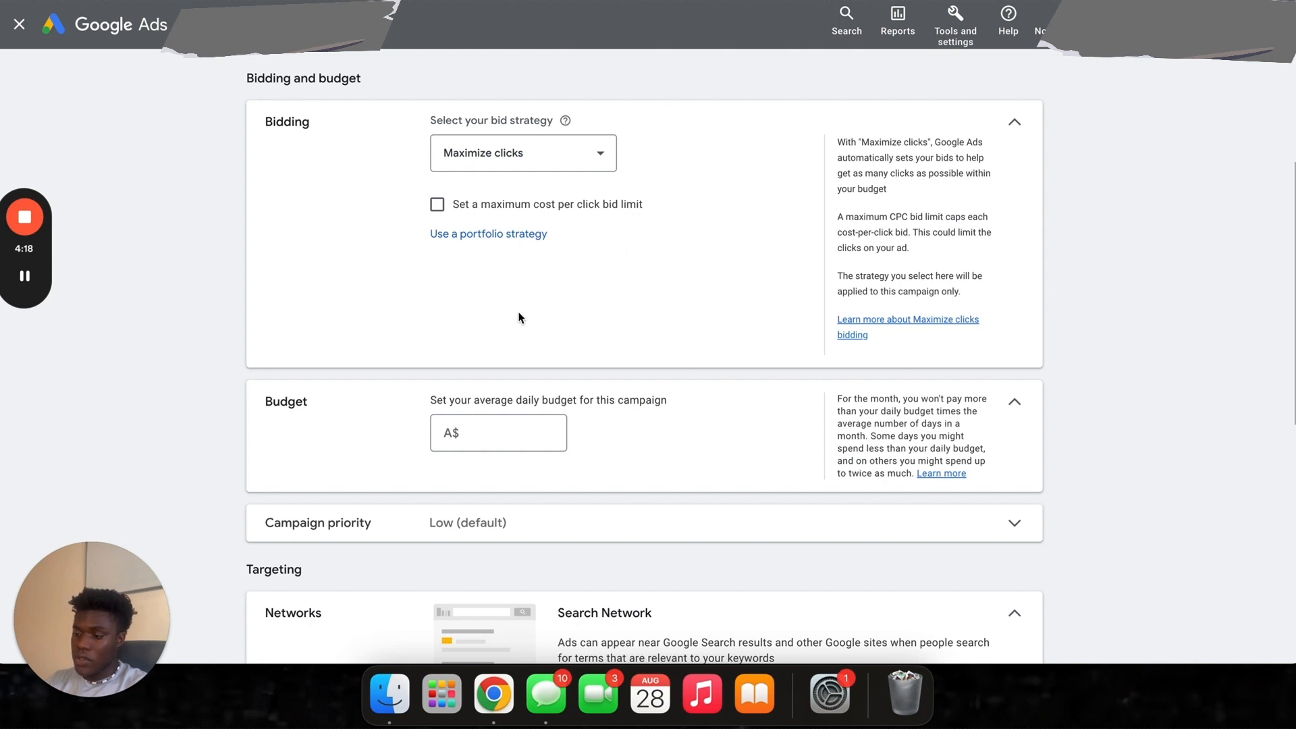
pyautogui.scroll(-5, 520, 318)
# - Enter an A$50.00 average daily budget and expand the Campaign priority options
pyautogui.click(513, 286)
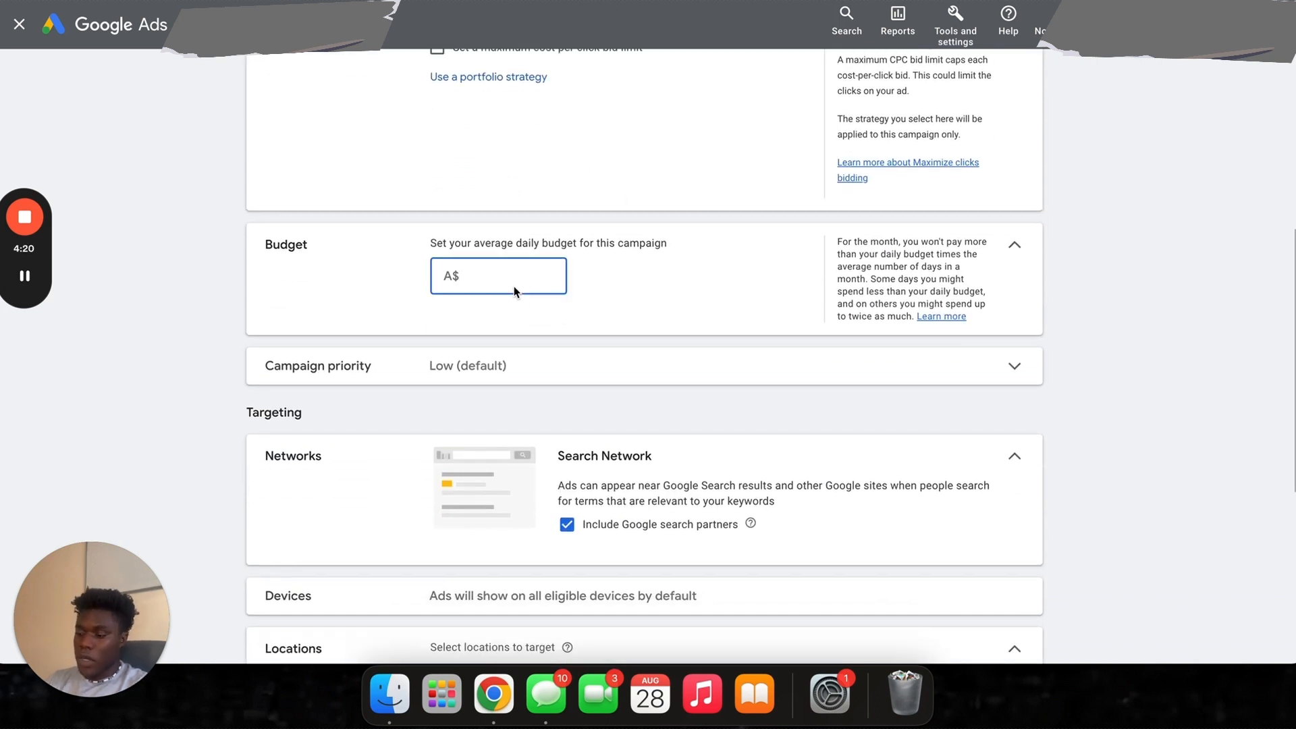
pyautogui.write('3')
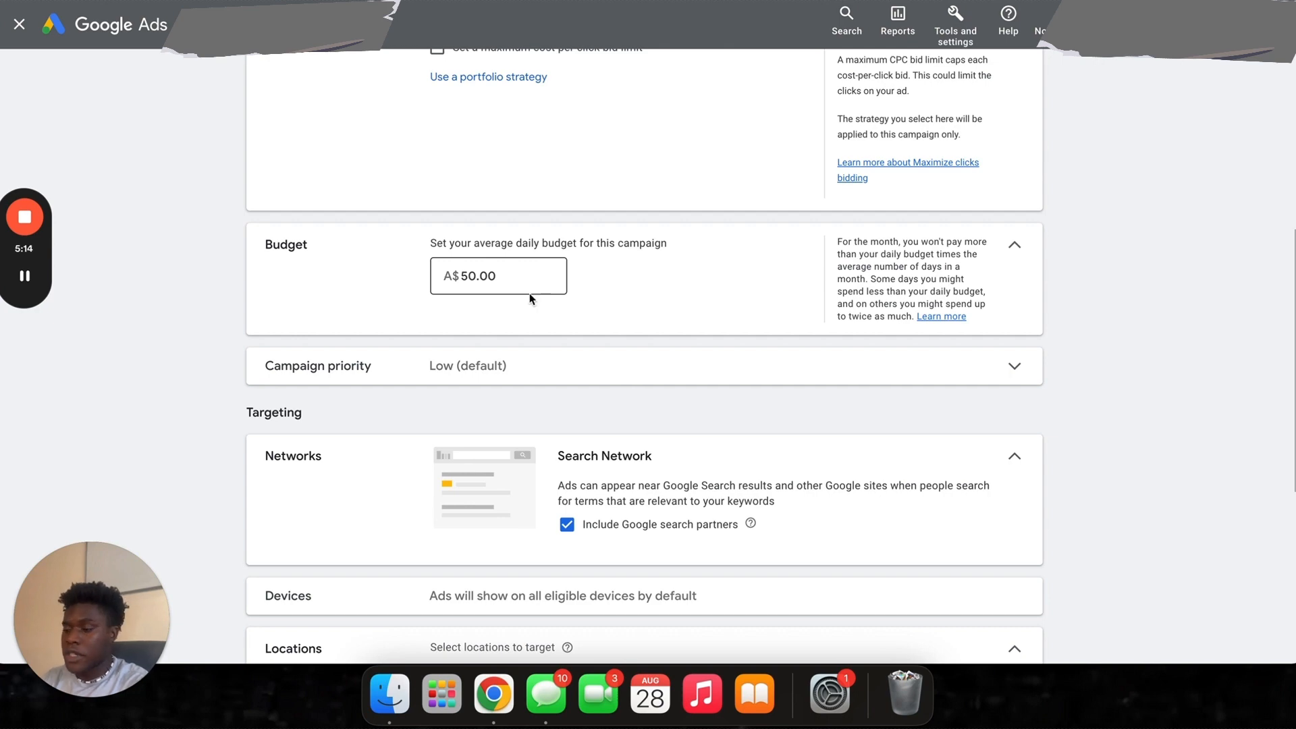
pyautogui.scroll(-5, 529, 293)
pyautogui.scroll(3, 513, 290)
pyautogui.scroll(-1, 498, 288)
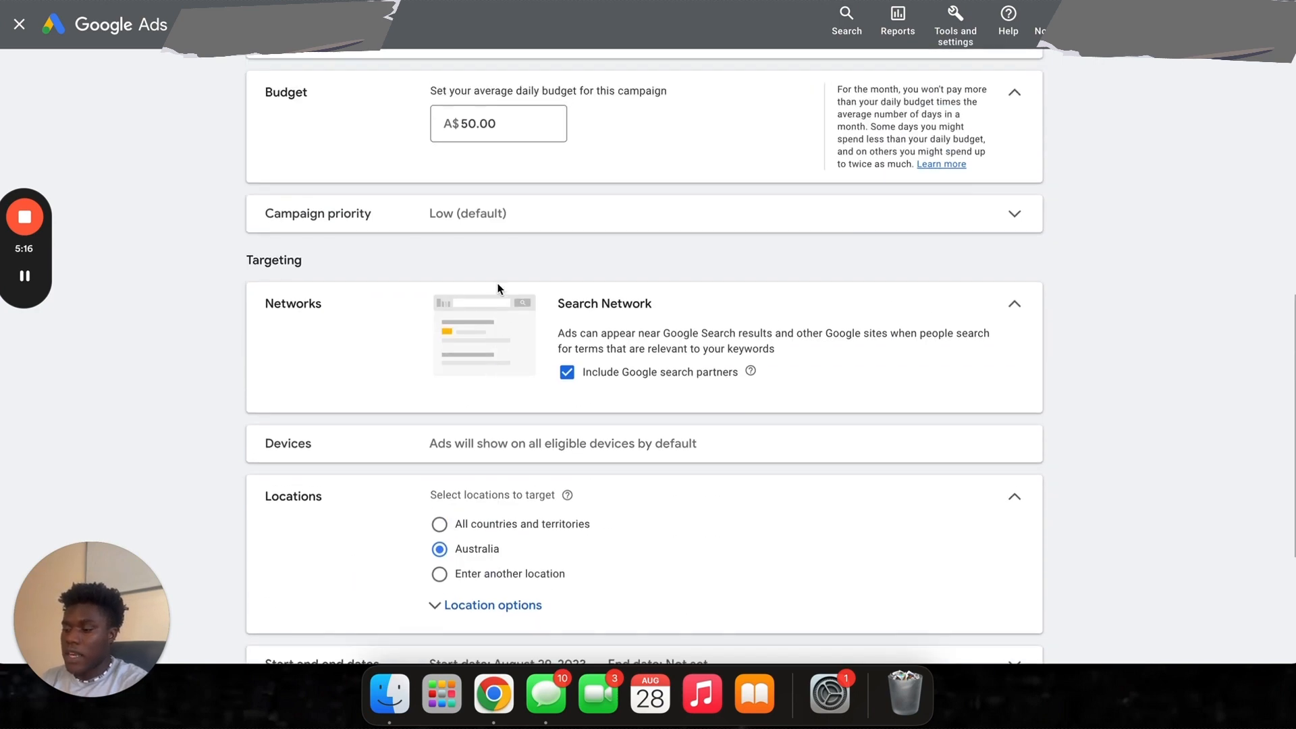
pyautogui.click(511, 218)
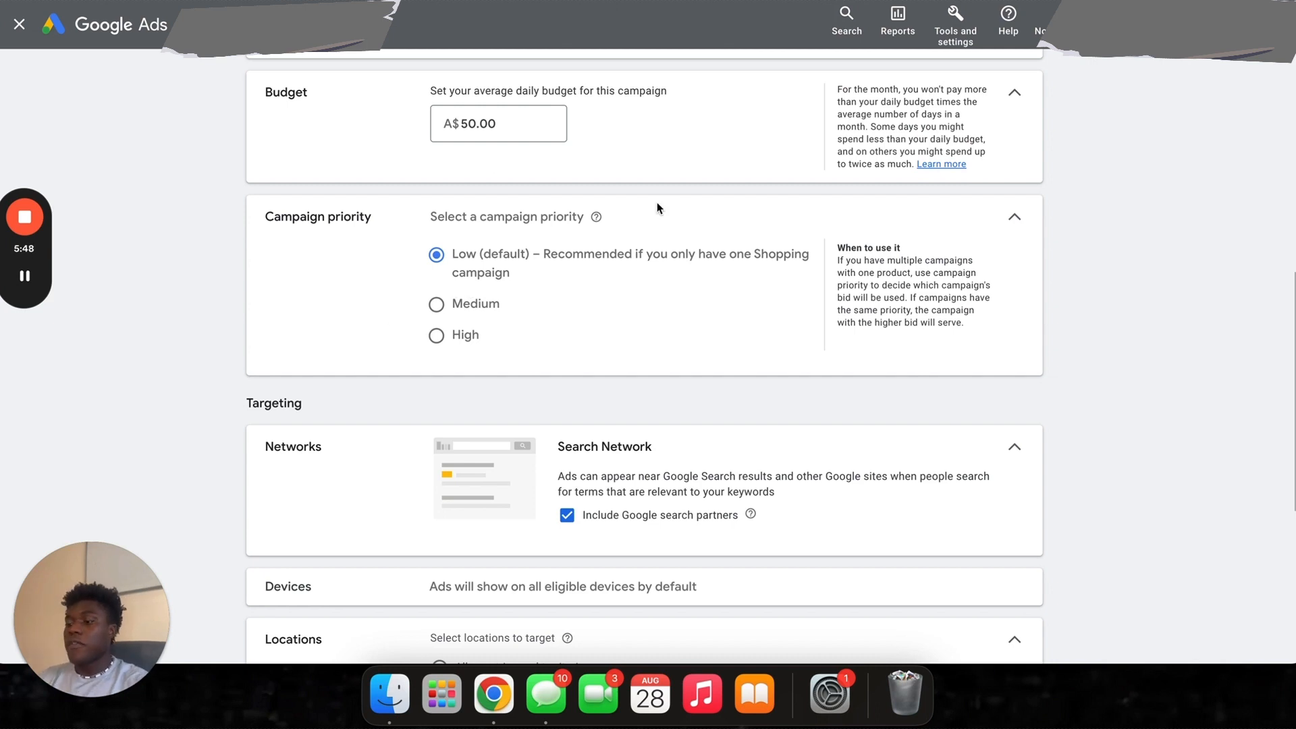
# - Leave campaign priority at Low and uncheck 'Include Google search partners' under Networks
pyautogui.click(1007, 223)
pyautogui.scroll(-5, 493, 322)
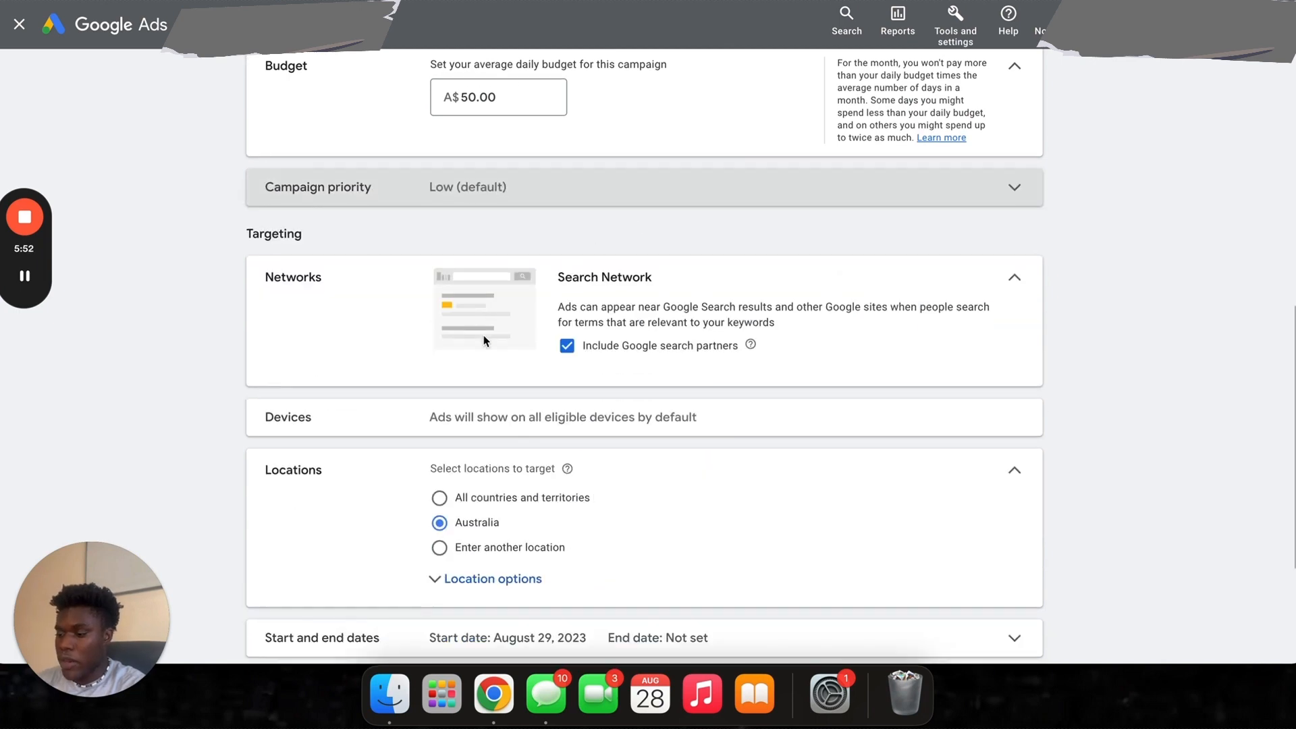
pyautogui.click(600, 217)
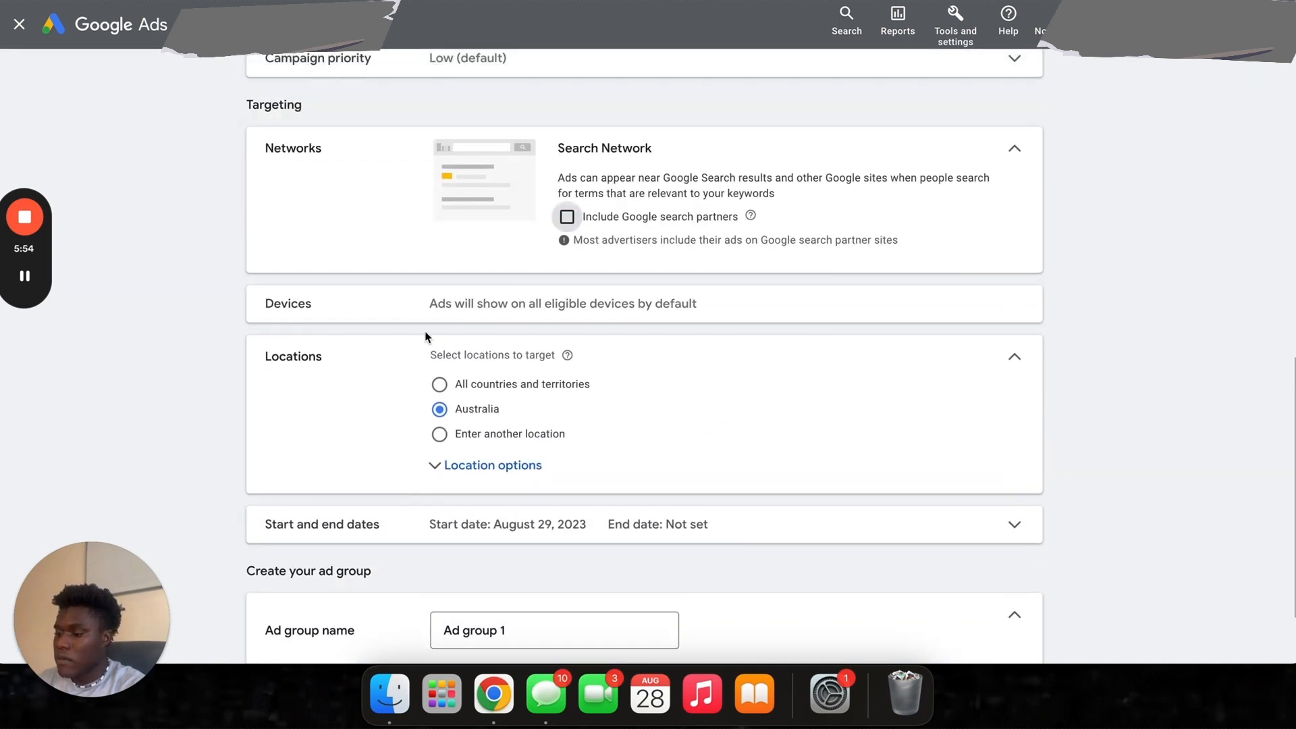
pyautogui.scroll(-2, 395, 338)
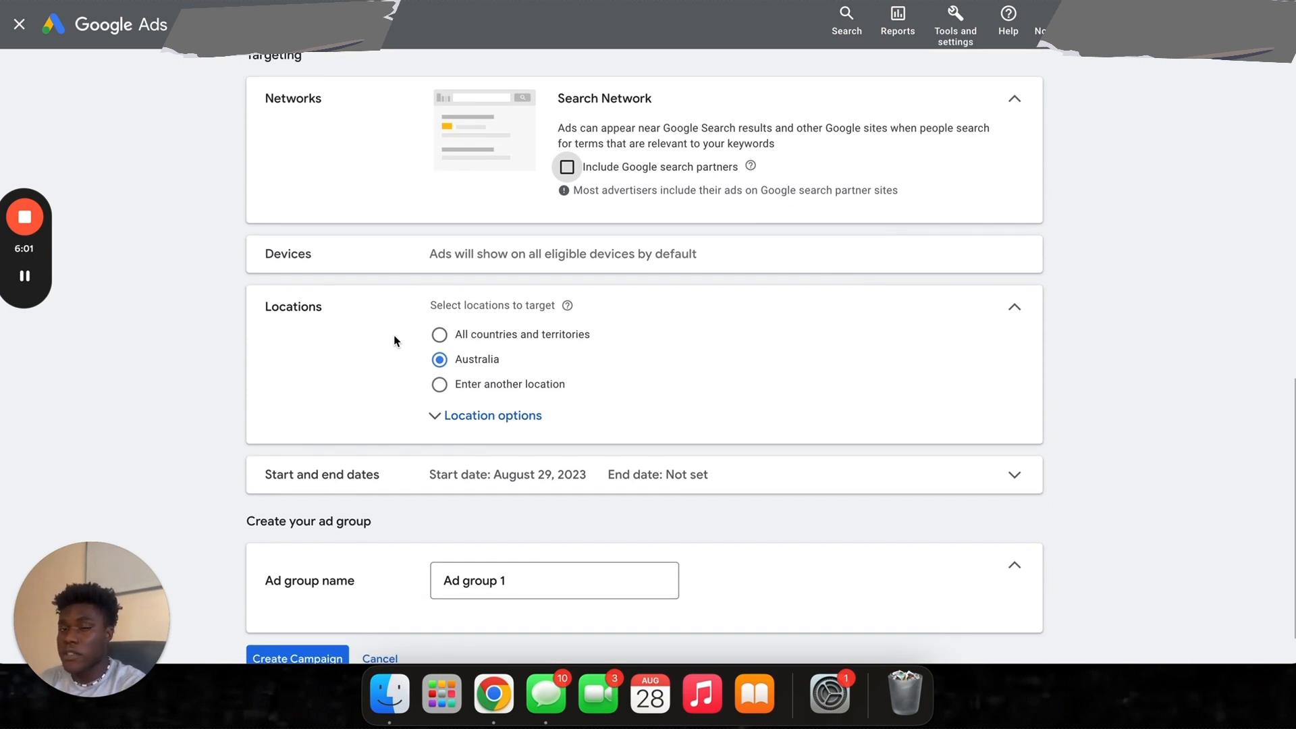
pyautogui.scroll(2, 394, 335)
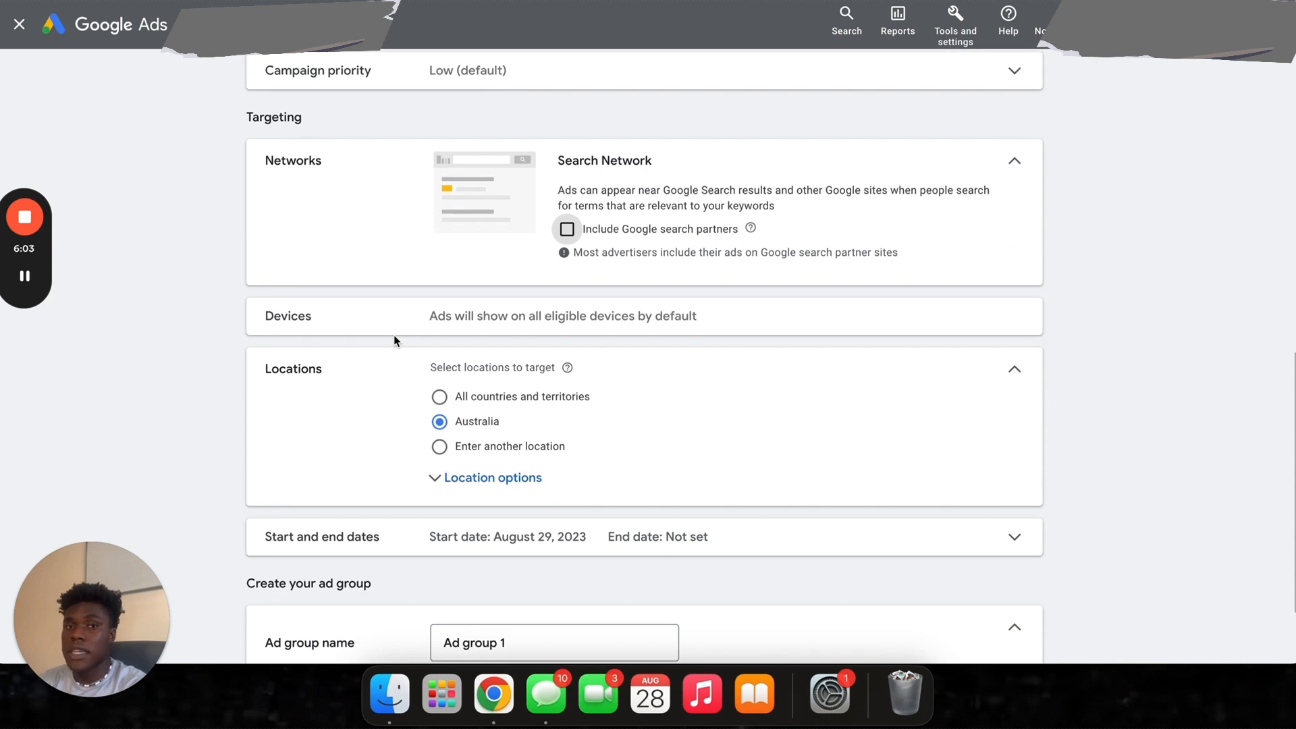
pyautogui.scroll(-3, 394, 335)
pyautogui.scroll(2, 417, 206)
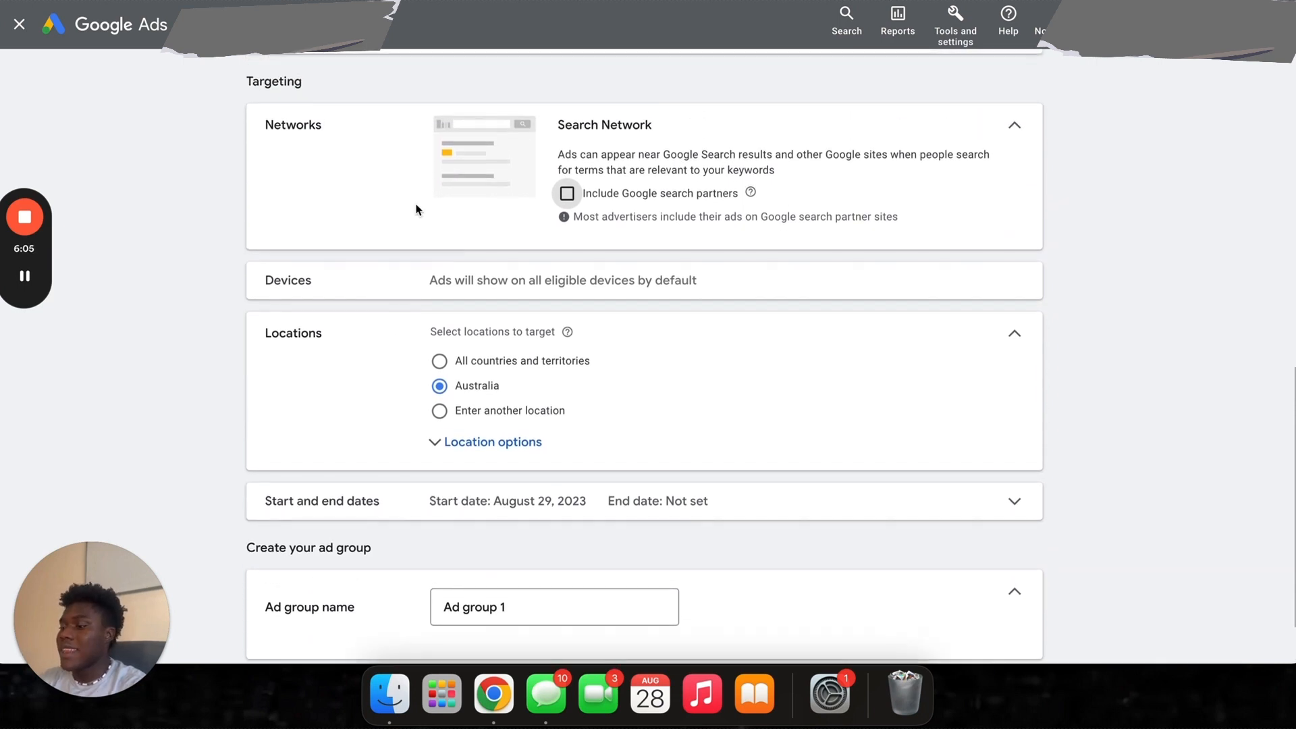
pyautogui.scroll(-2, 414, 284)
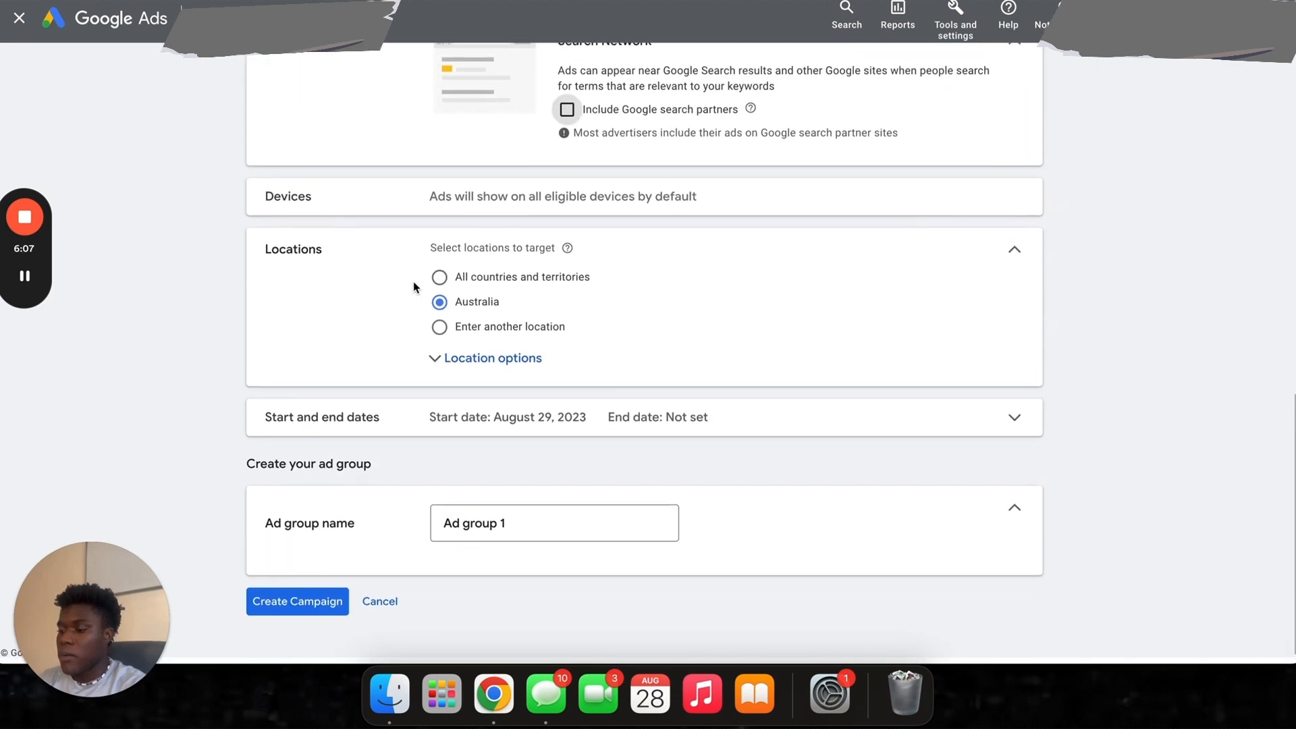
# - Target Texas, United States, using the Presence option for people in or regularly there
pyautogui.click(444, 371)
pyautogui.click(440, 341)
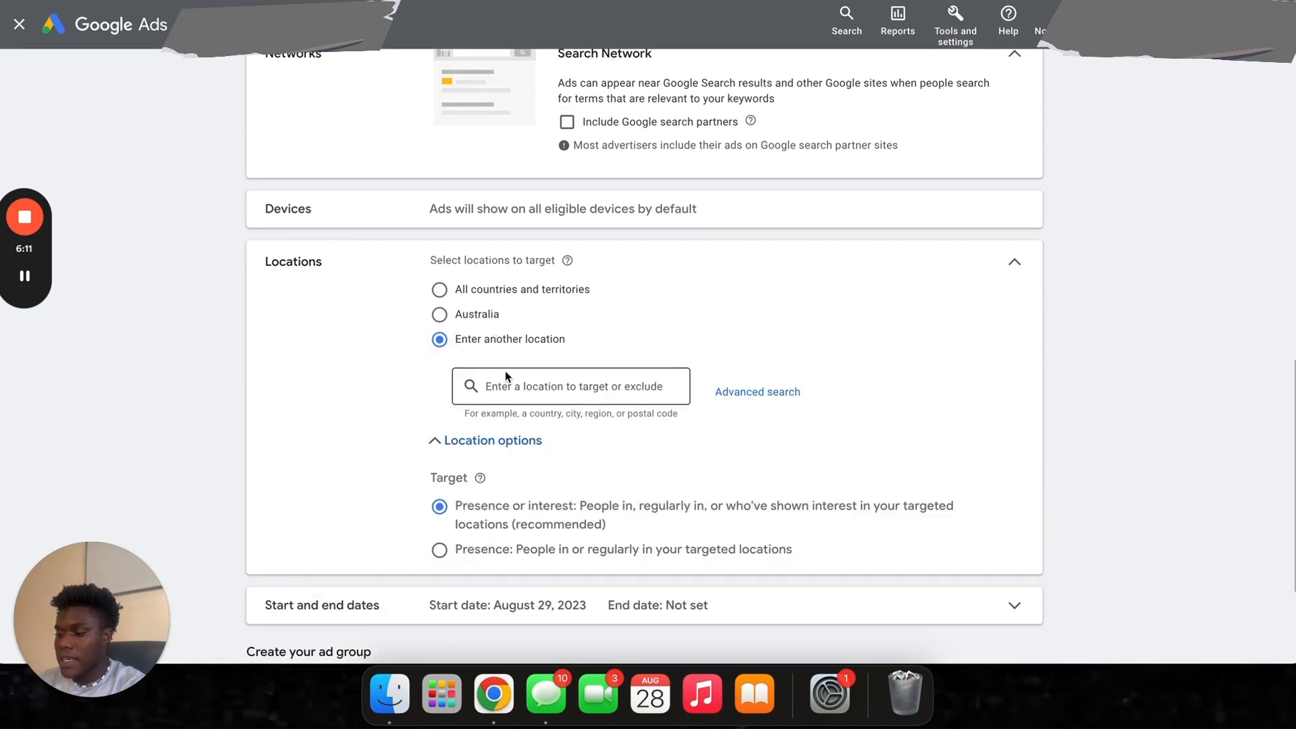
pyautogui.write('texas')
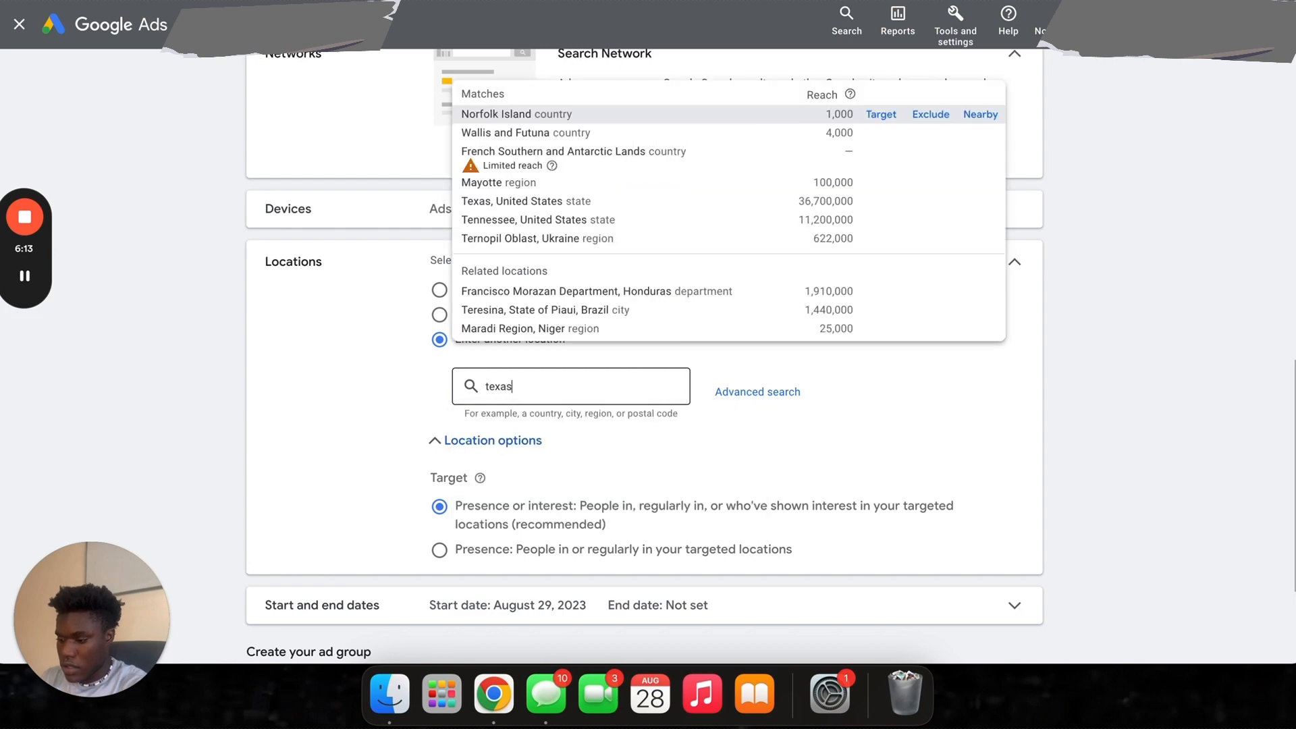
pyautogui.click(881, 96)
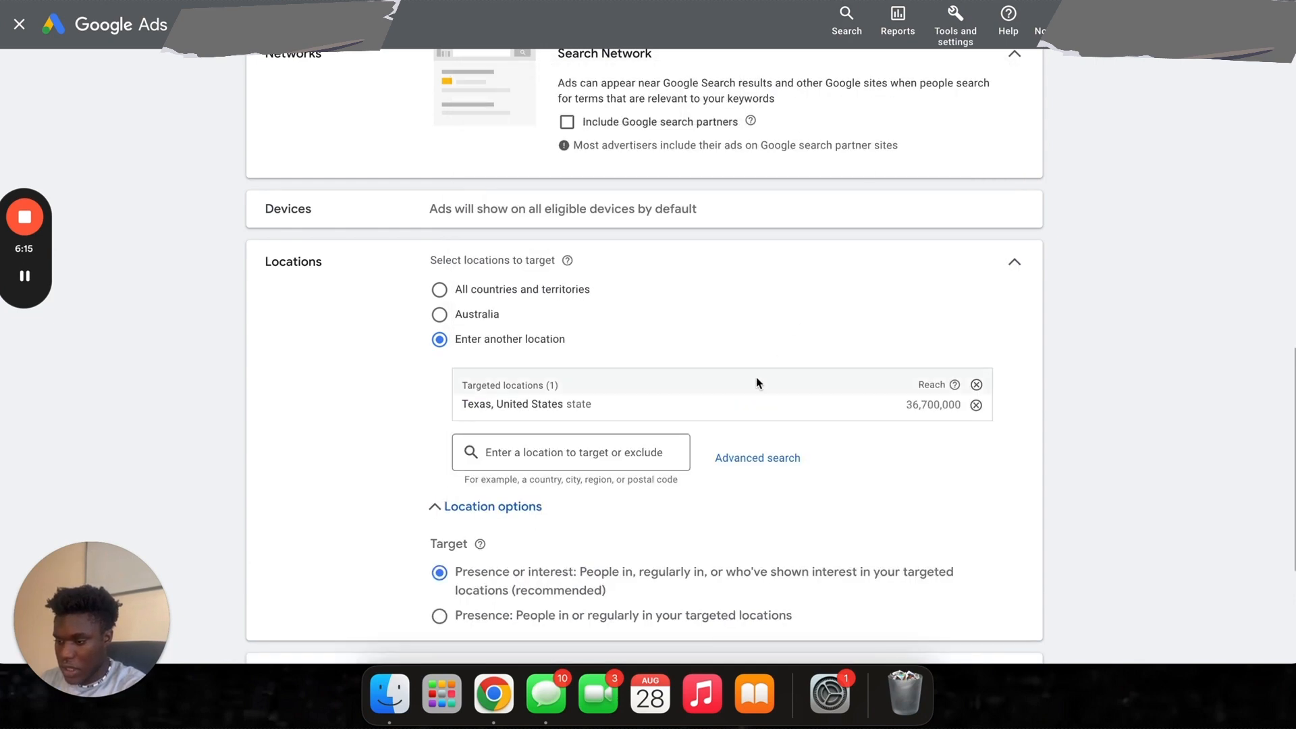
pyautogui.scroll(-3, 533, 521)
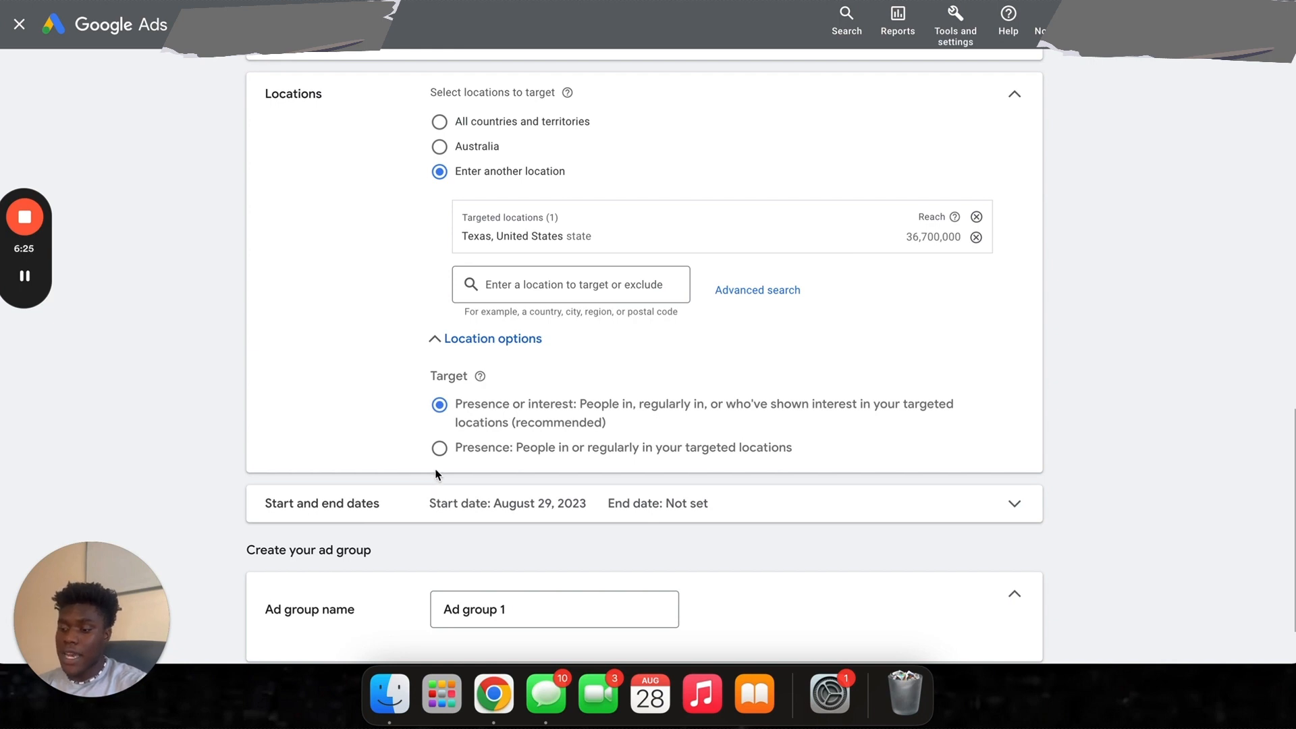
pyautogui.click(441, 451)
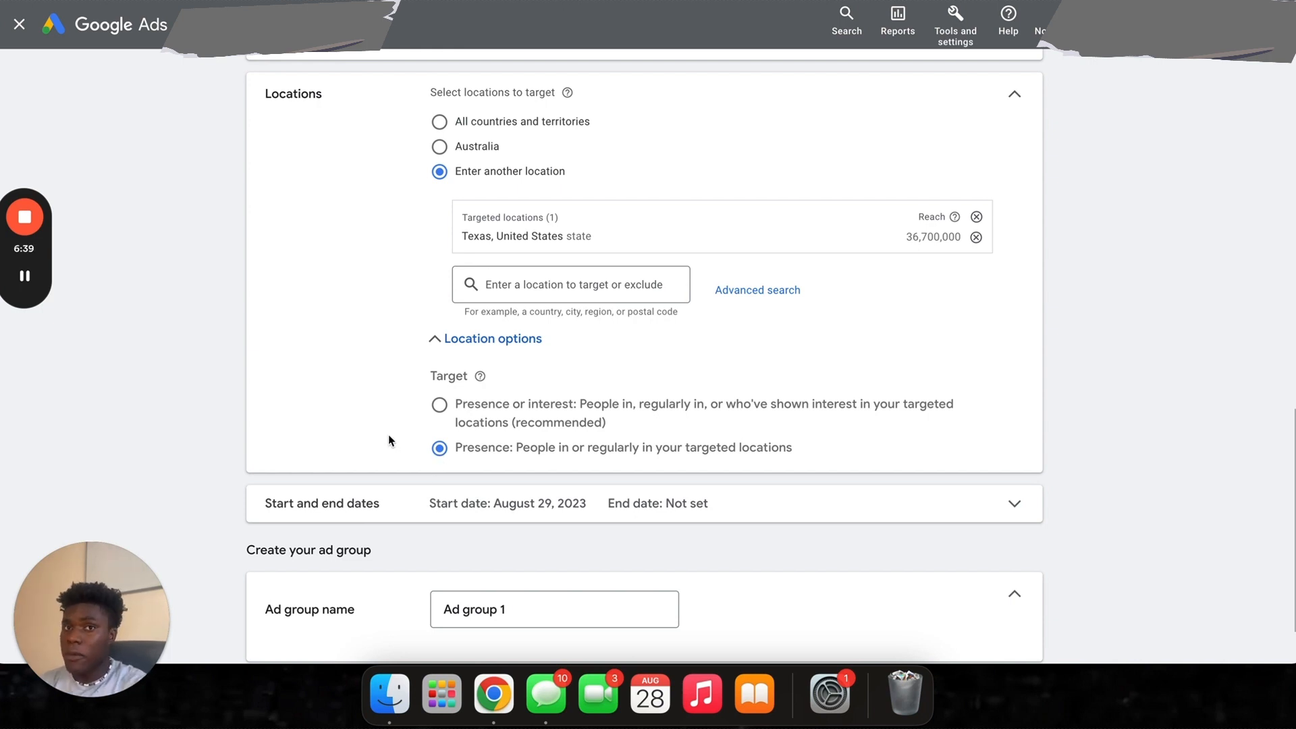
# - Collapse the Locations section and expand the Start and end dates settings
pyautogui.scroll(-2, 388, 441)
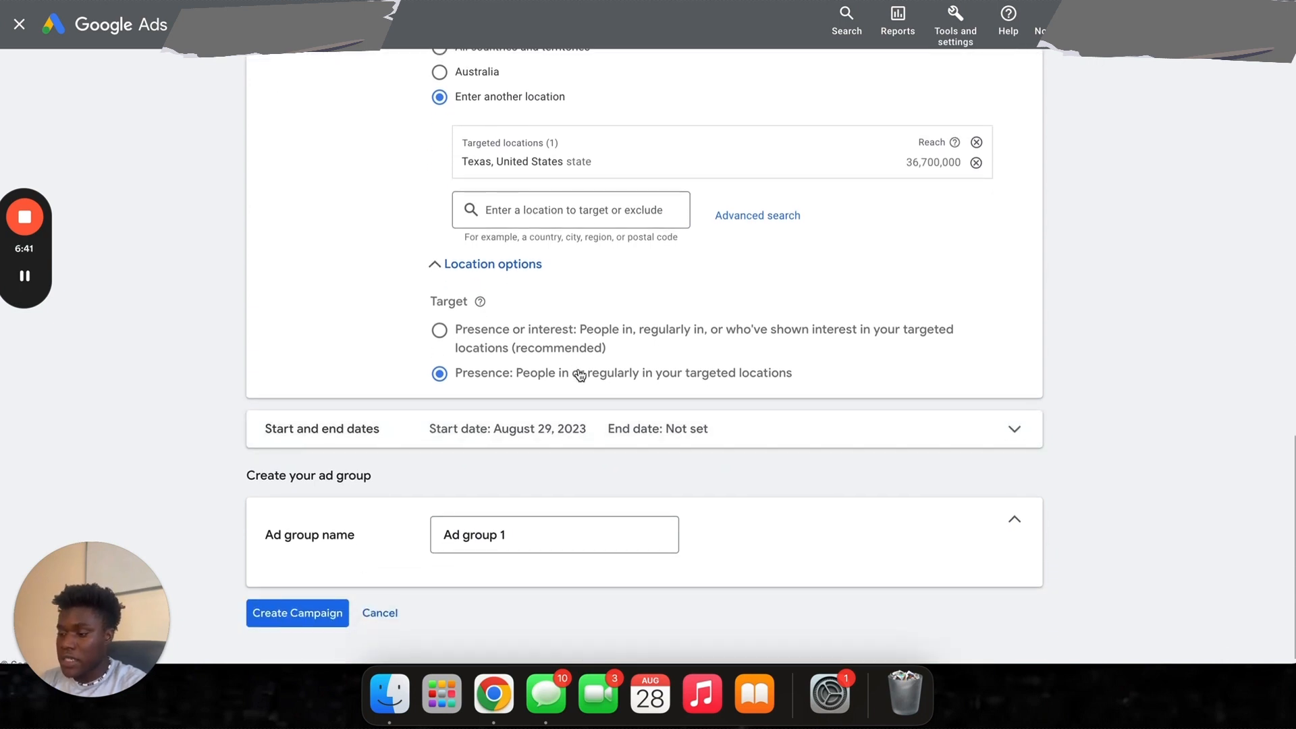
pyautogui.click(499, 270)
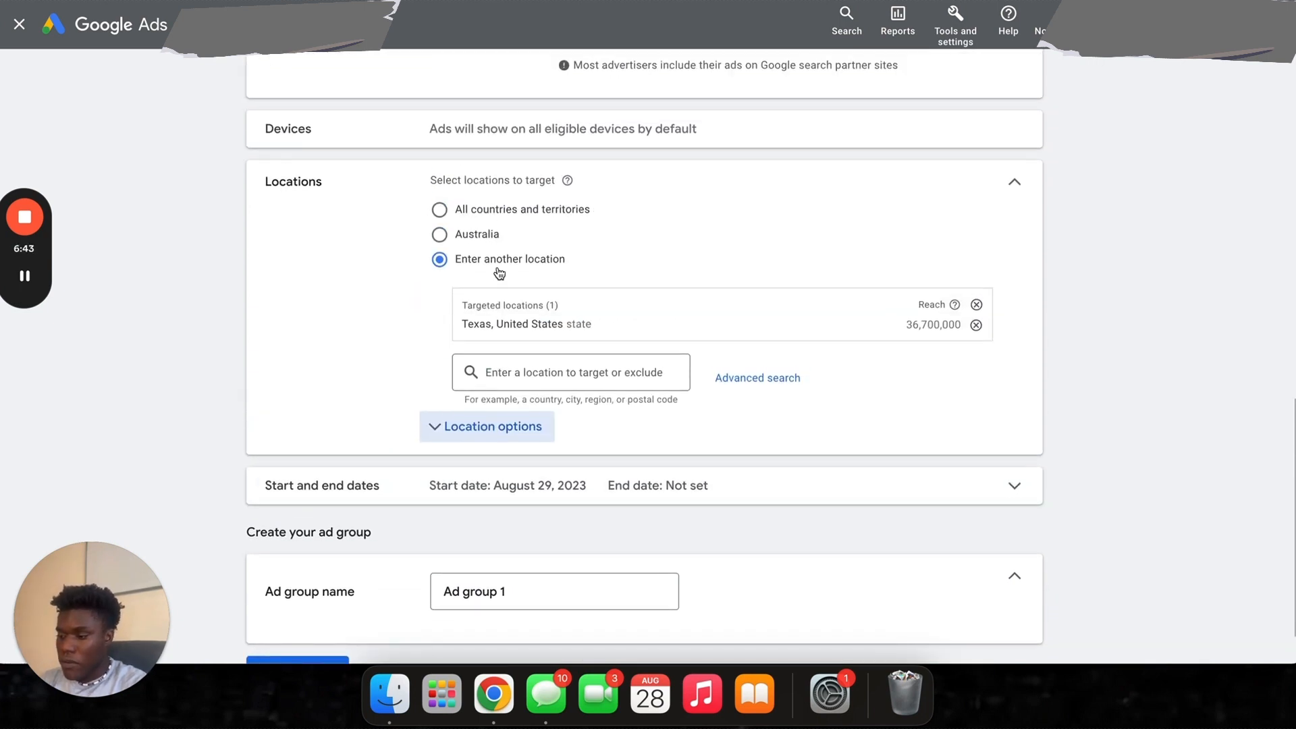
pyautogui.click(1014, 183)
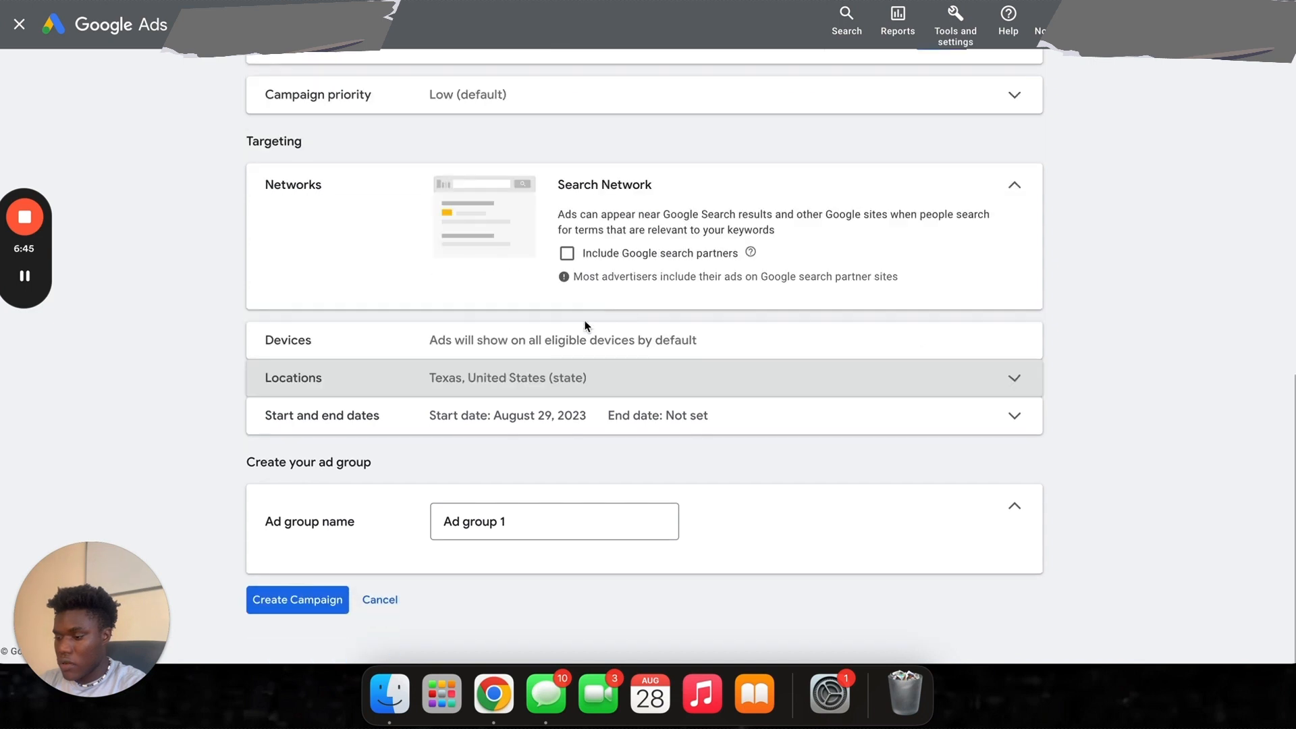
pyautogui.click(473, 415)
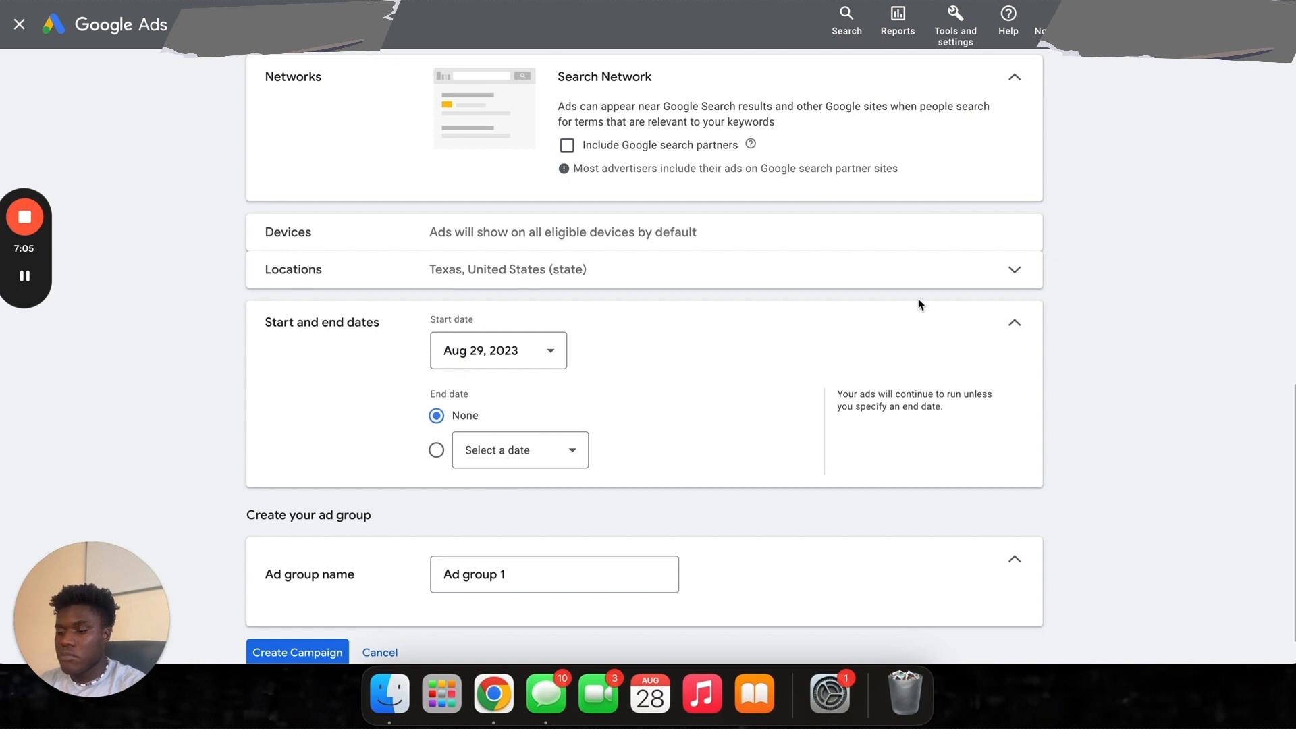
# - Keep no end date, rename 'Ad group 1' to Headphones, and create the campaign
pyautogui.click(1015, 323)
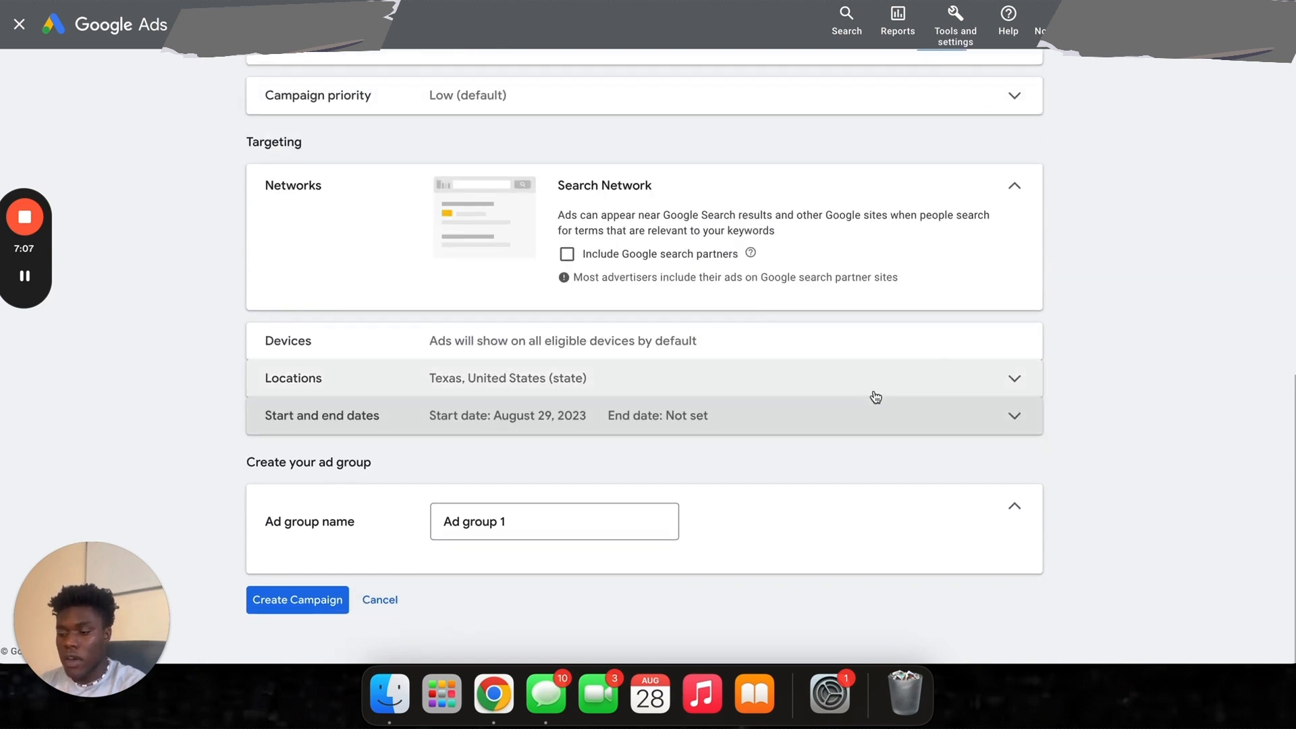
pyautogui.tripleClick(561, 524)
pyautogui.press('BackSpace')
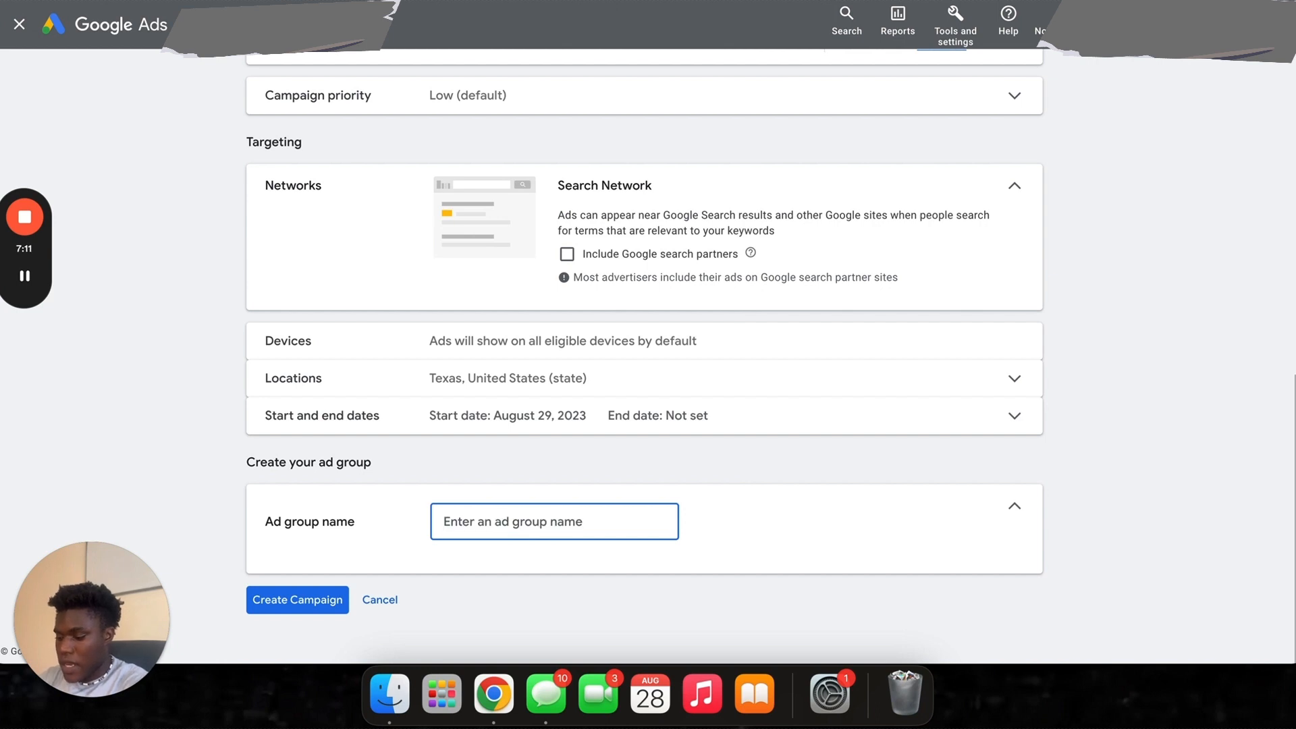
pyautogui.write('Hea')
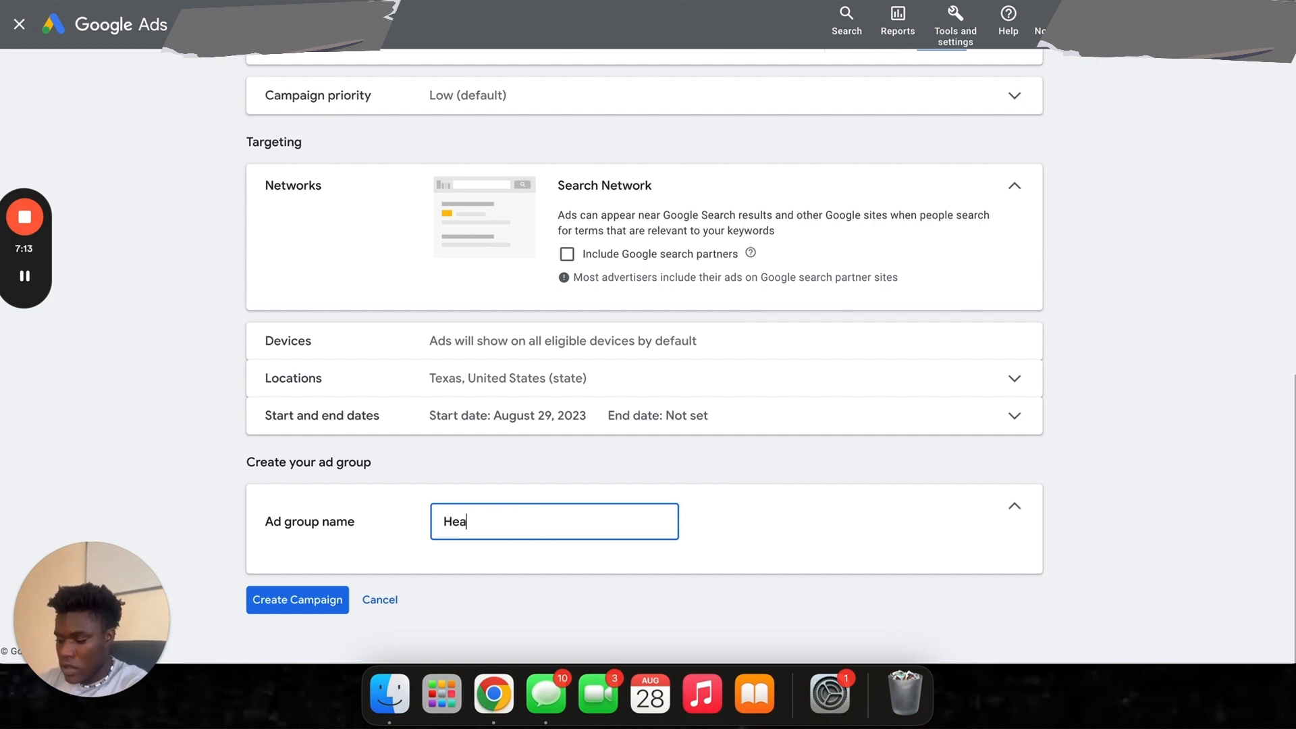
pyautogui.write('dphones')
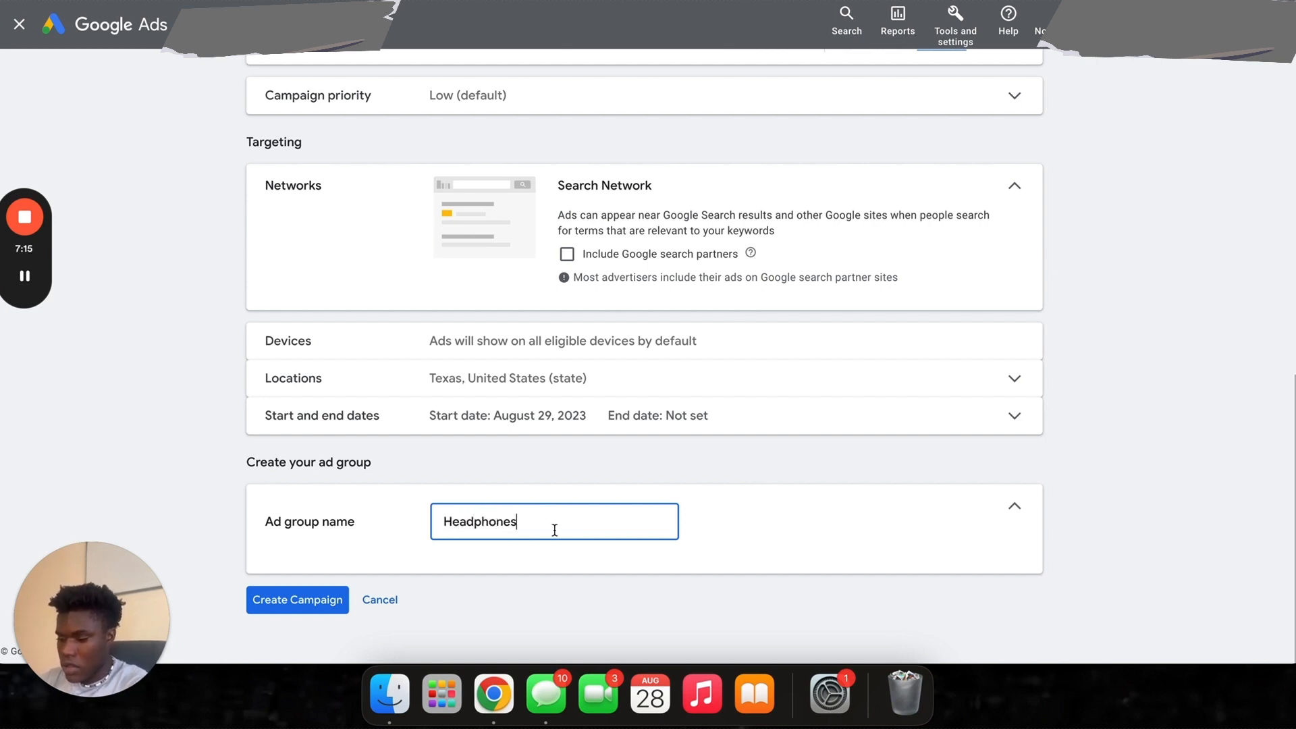
pyautogui.click(500, 571)
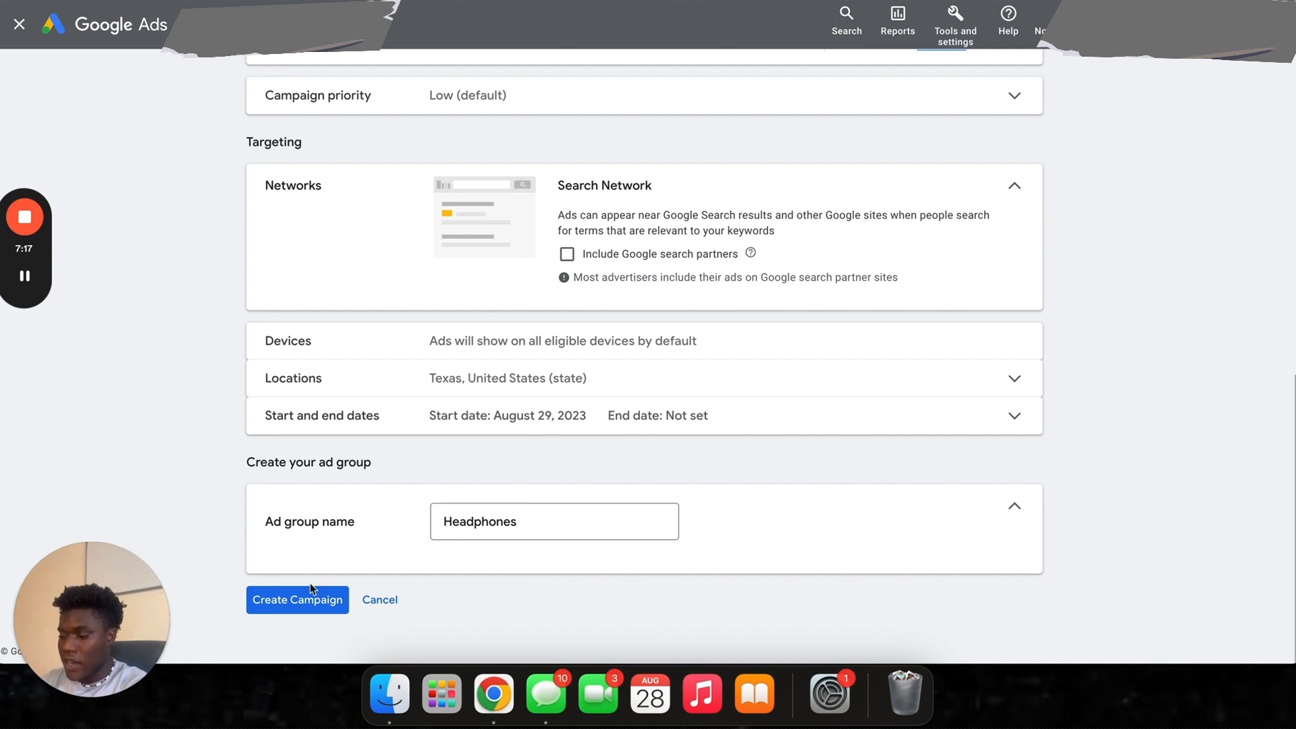
pyautogui.click(295, 603)
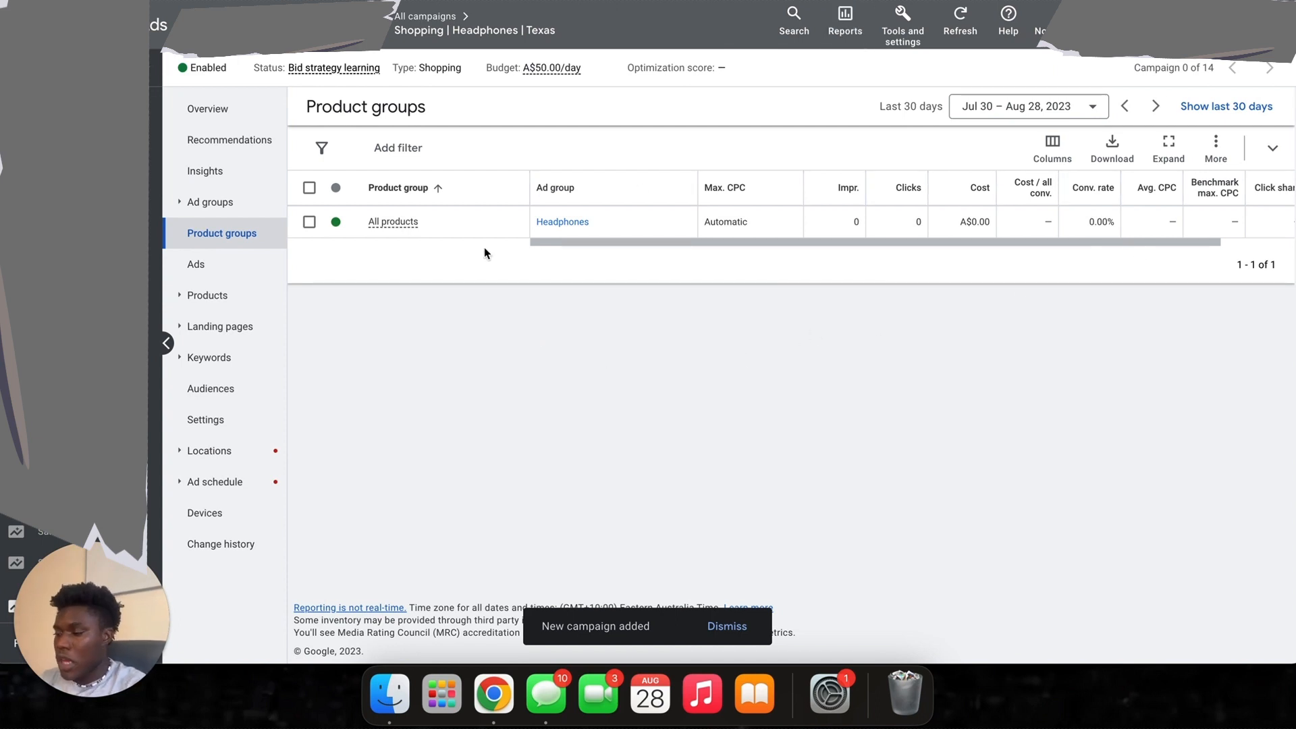
# - Subdivide the All products group by Item ID
pyautogui.moveTo(426, 216)
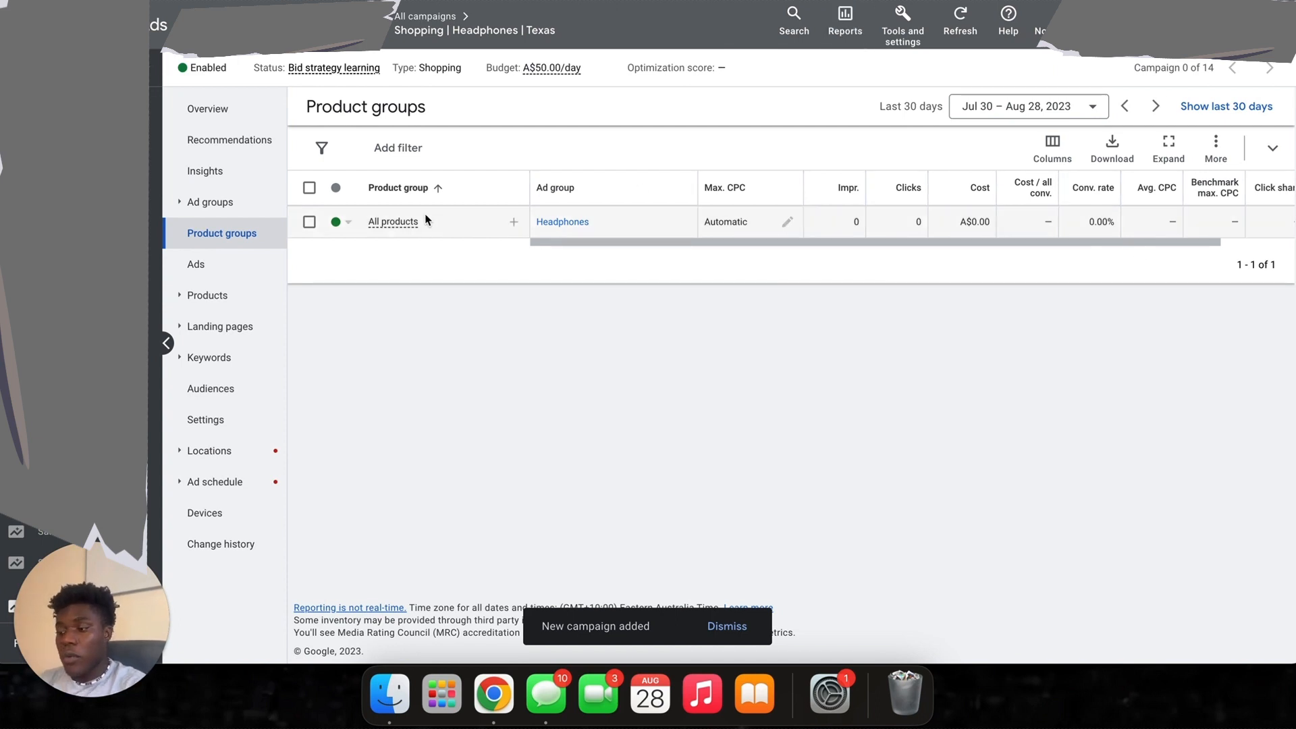
pyautogui.click(514, 224)
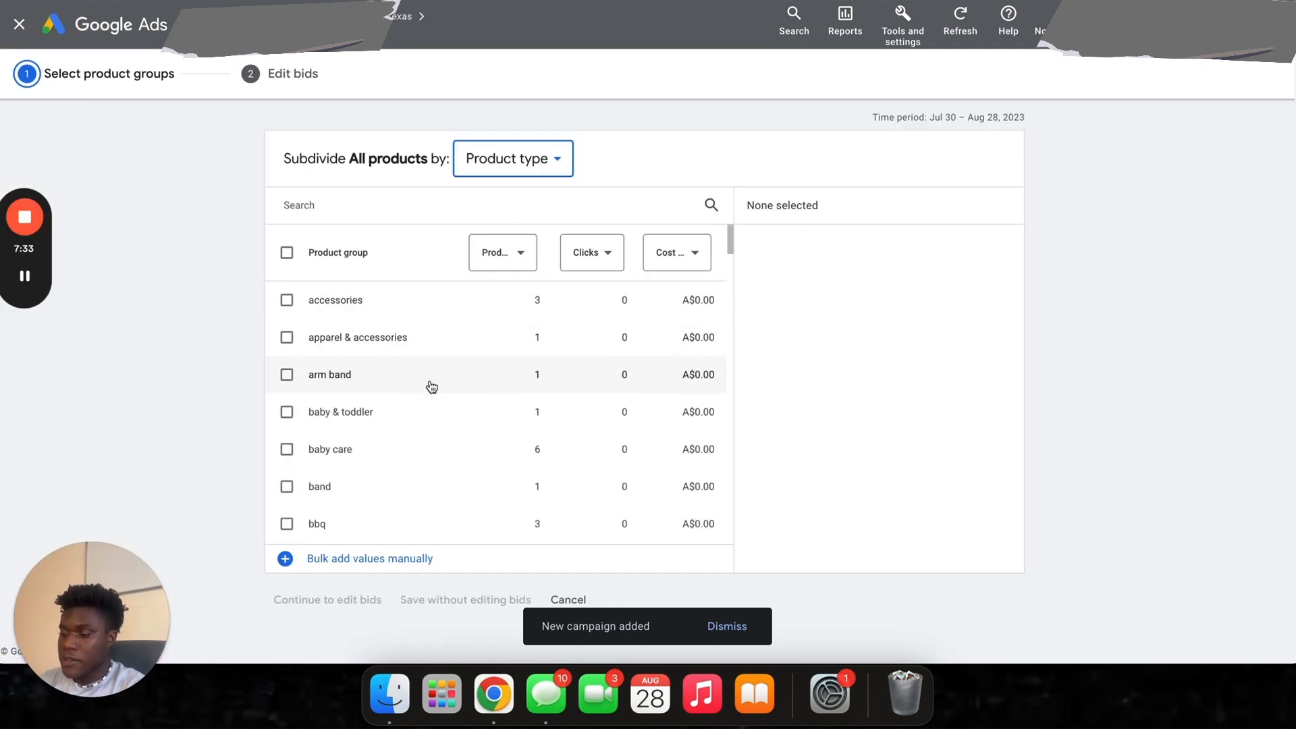
pyautogui.scroll(-5, 432, 387)
pyautogui.scroll(5, 432, 387)
pyautogui.click(528, 157)
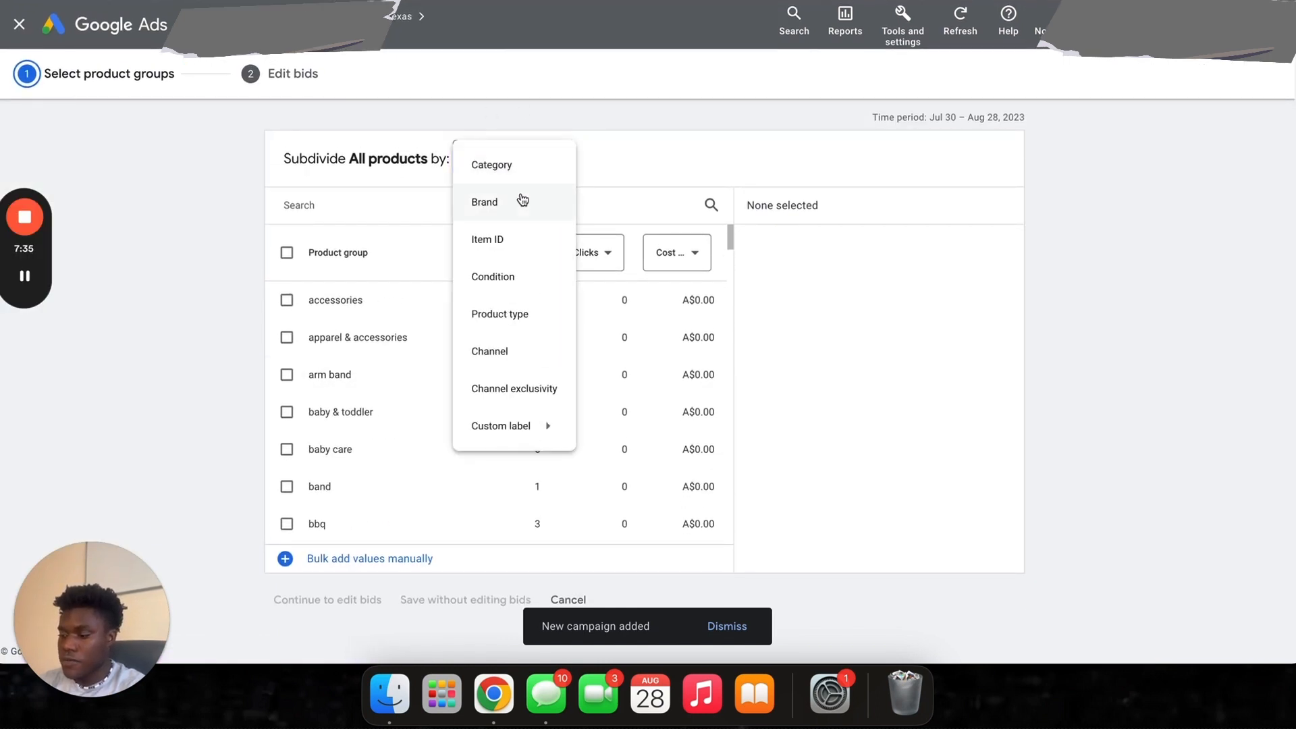
pyautogui.click(501, 252)
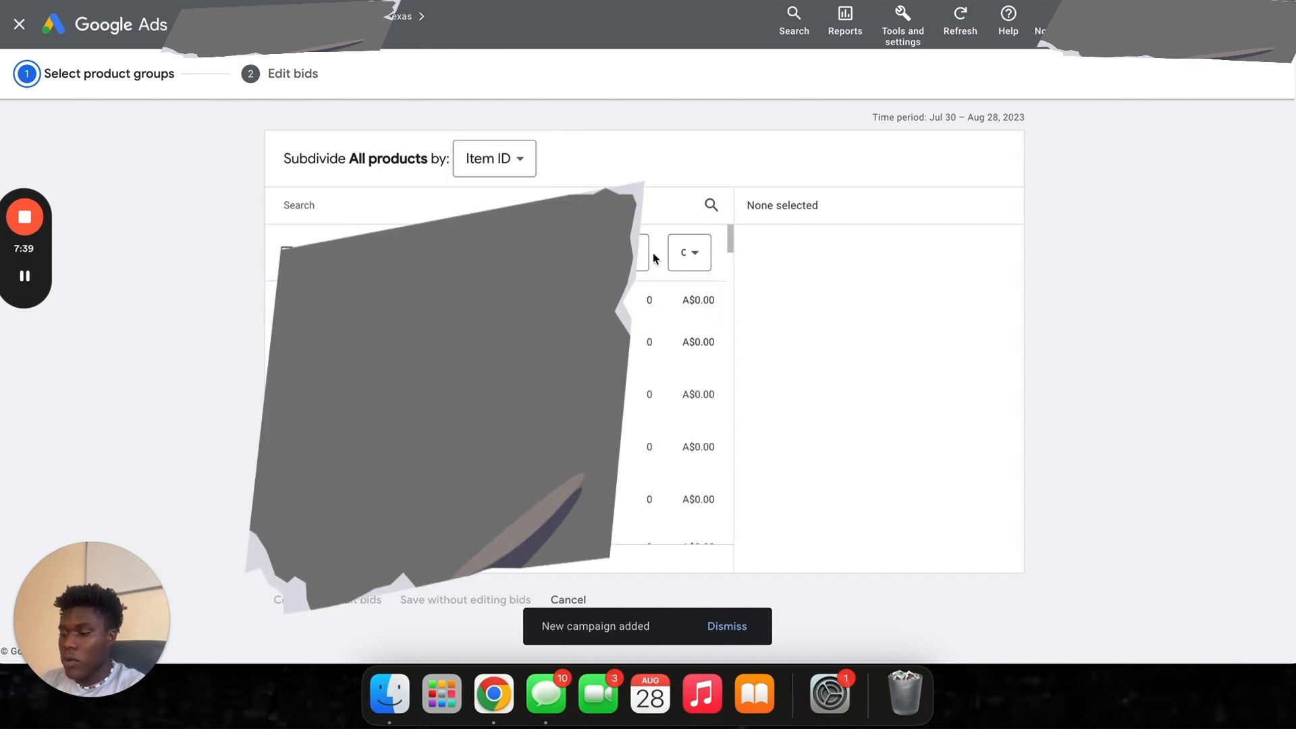
# - Select five product items and save them as item-ID product groups
pyautogui.click(288, 300)
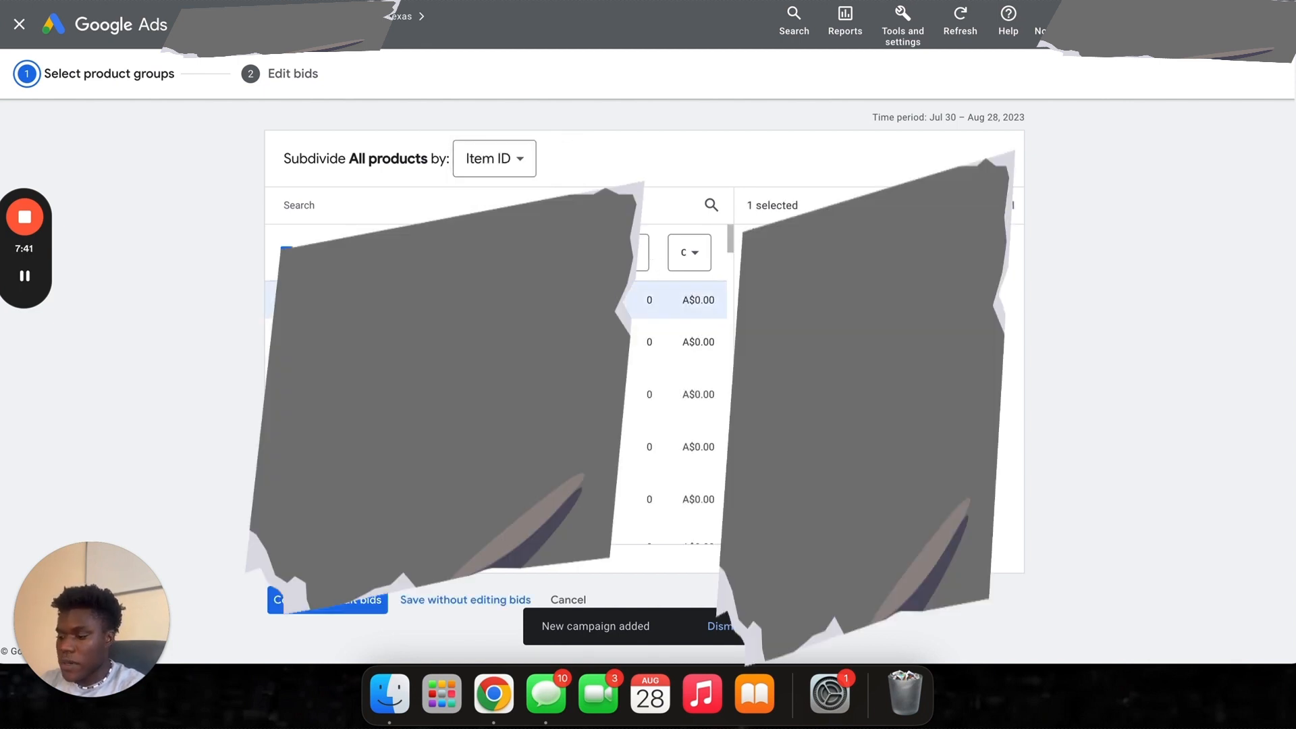
pyautogui.click(288, 341)
pyautogui.click(289, 394)
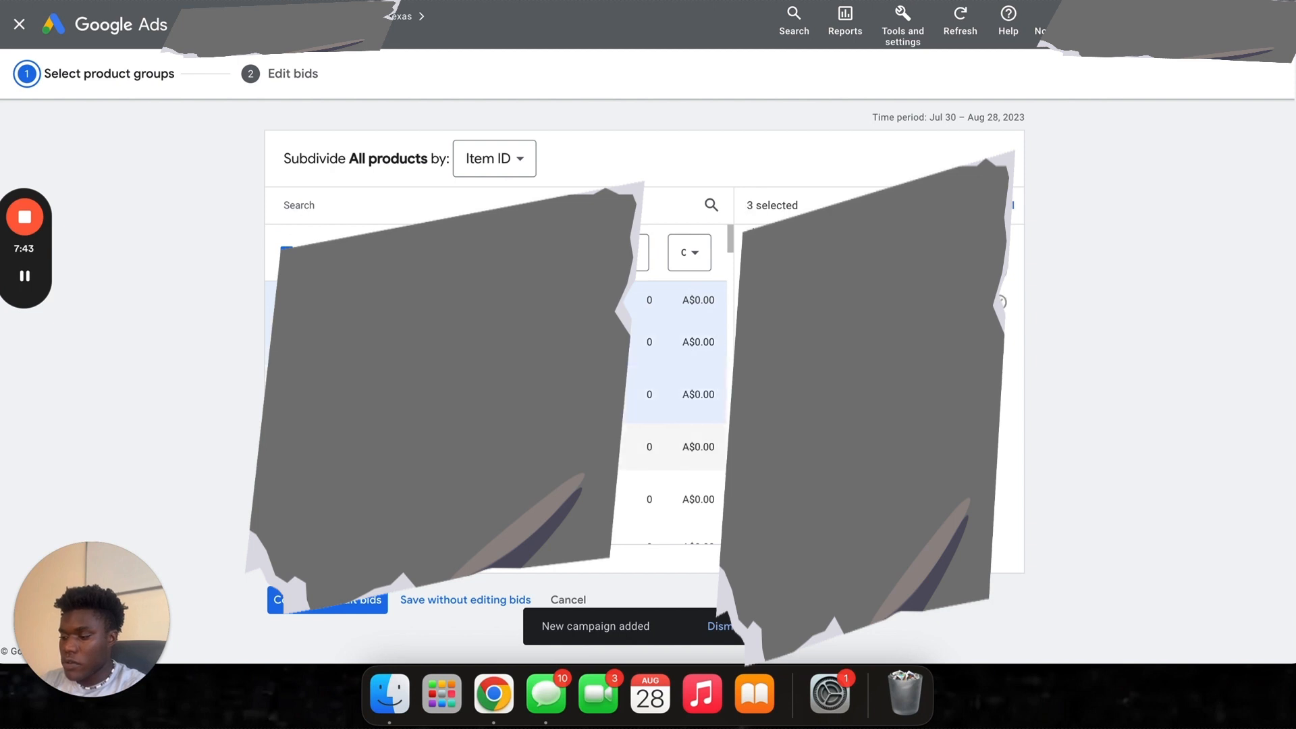
pyautogui.click(289, 447)
pyautogui.click(288, 500)
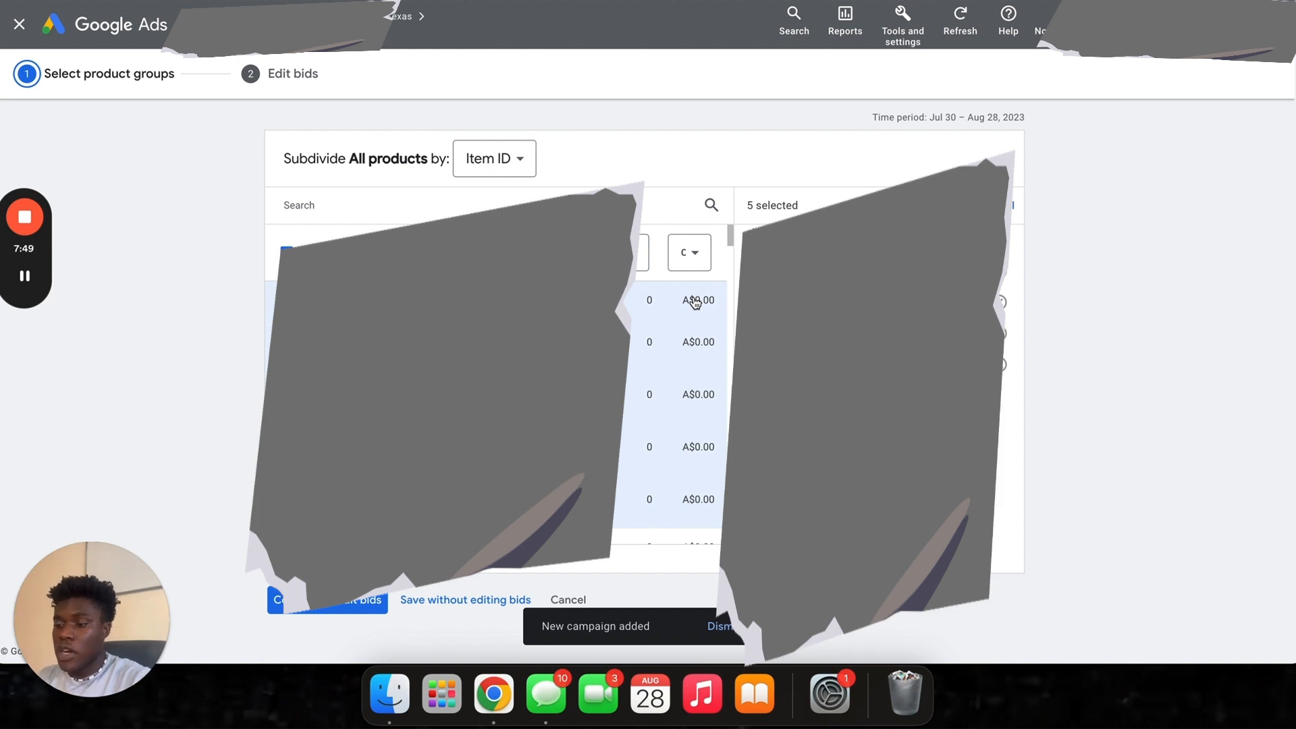
pyautogui.click(308, 602)
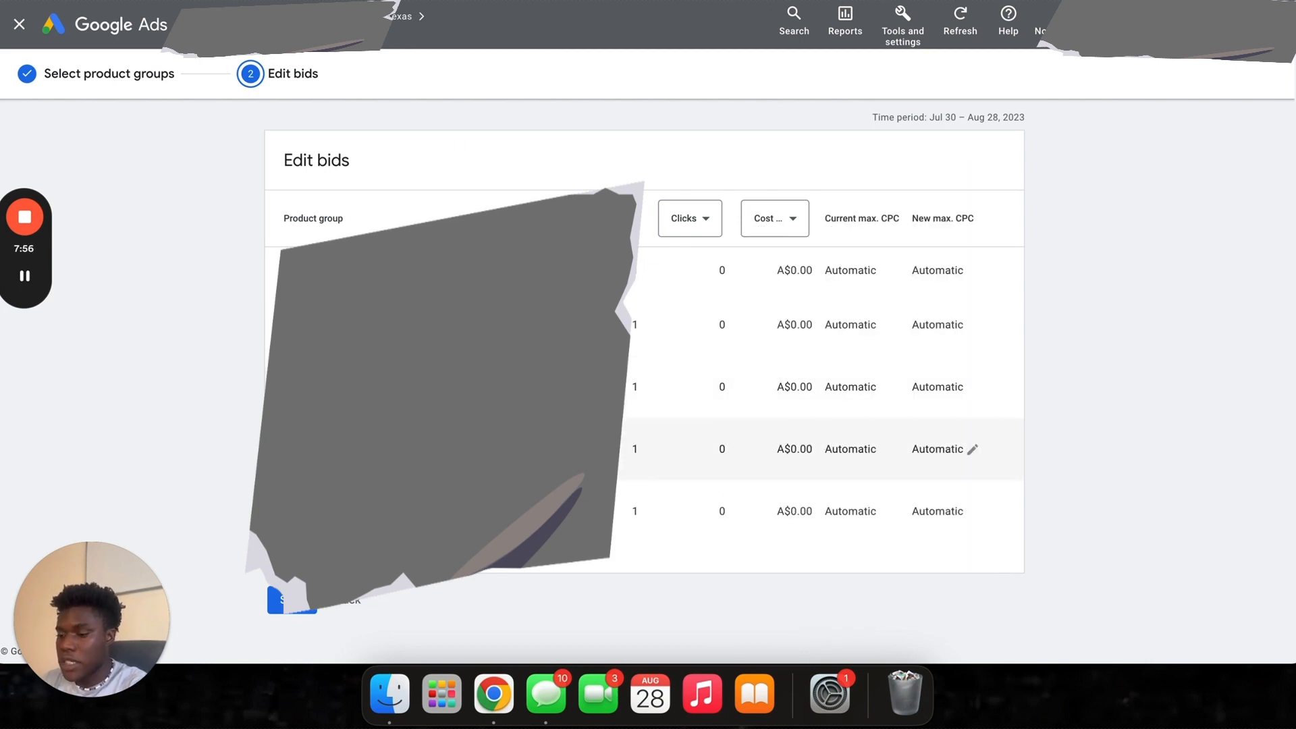
pyautogui.click(290, 601)
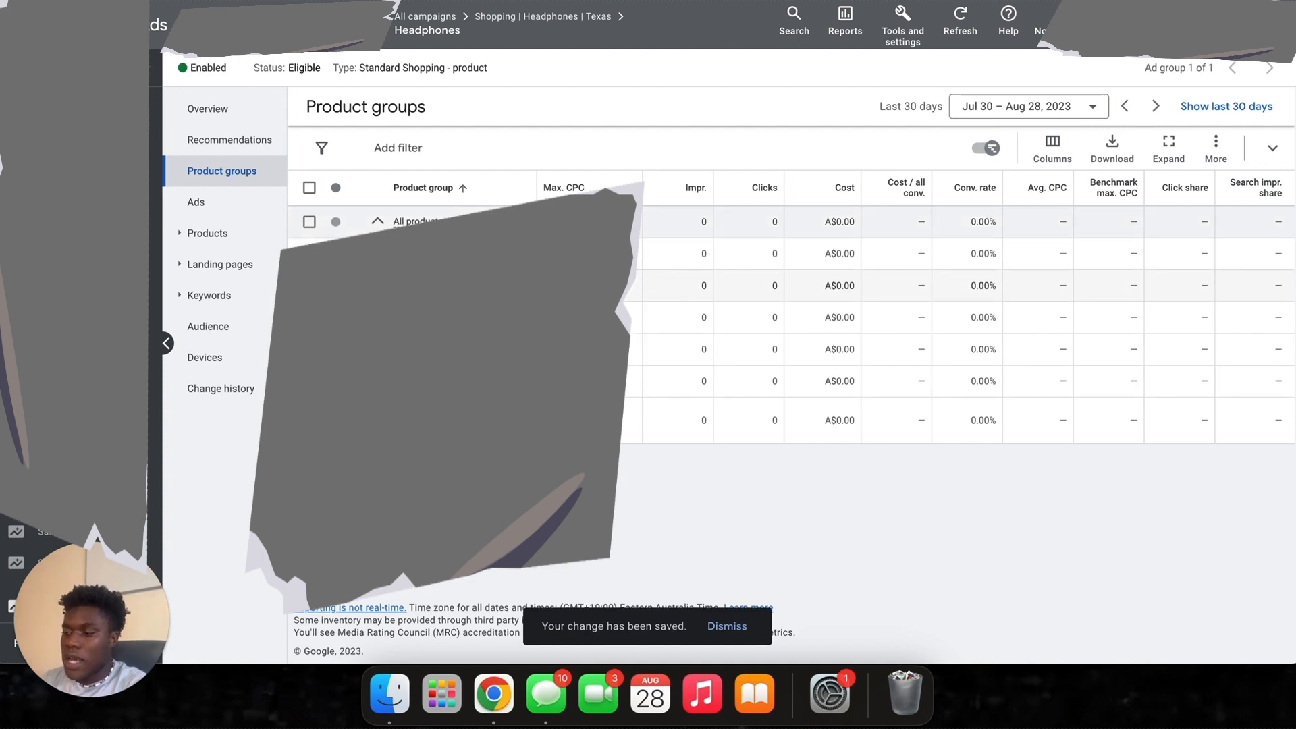
# - Browse the Headphones ad group's Overview, Recommendations, Product groups and Ads pages, ending on Products
pyautogui.click(231, 69)
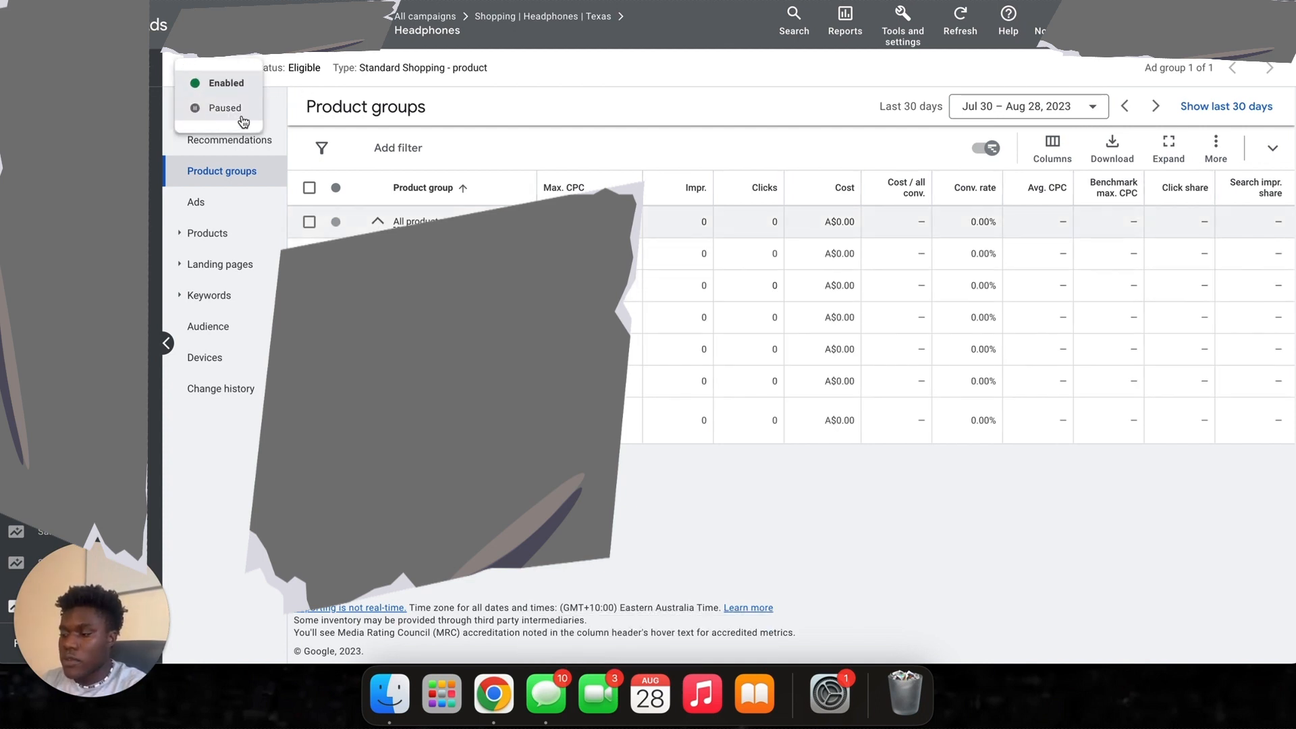
pyautogui.click(616, 85)
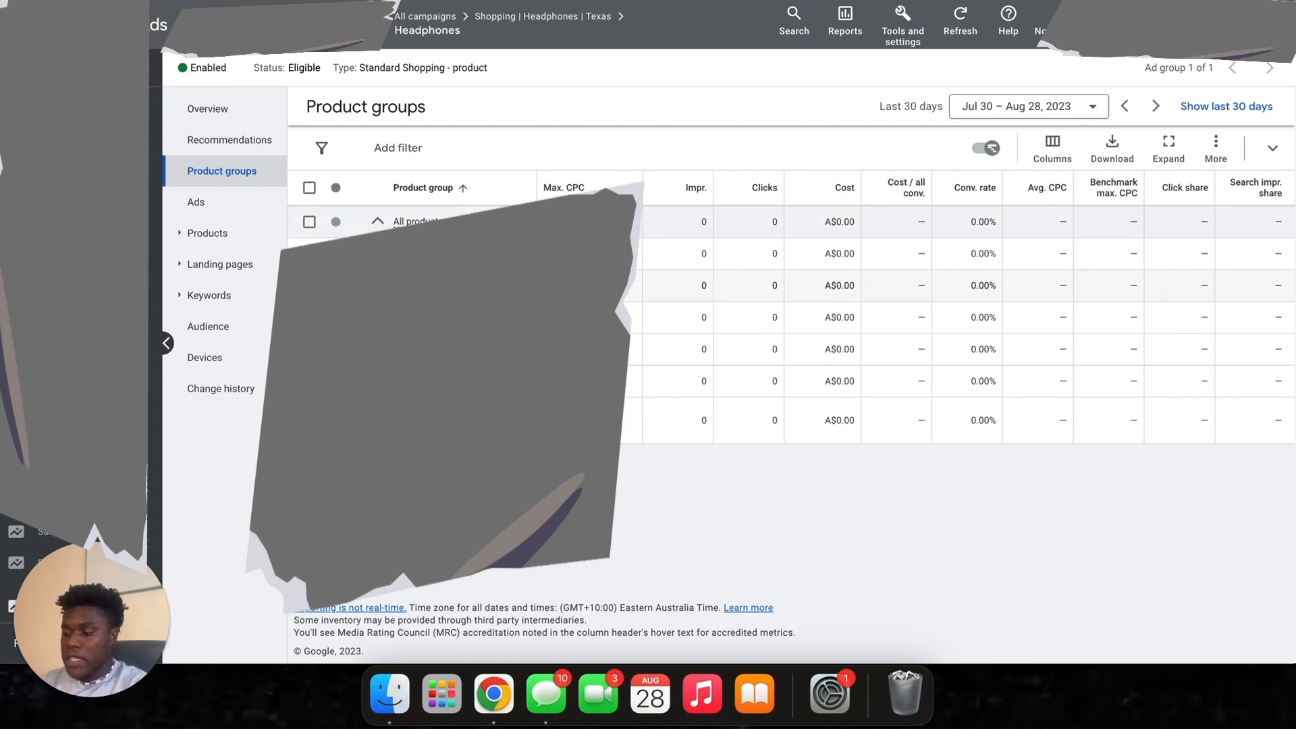
pyautogui.click(240, 119)
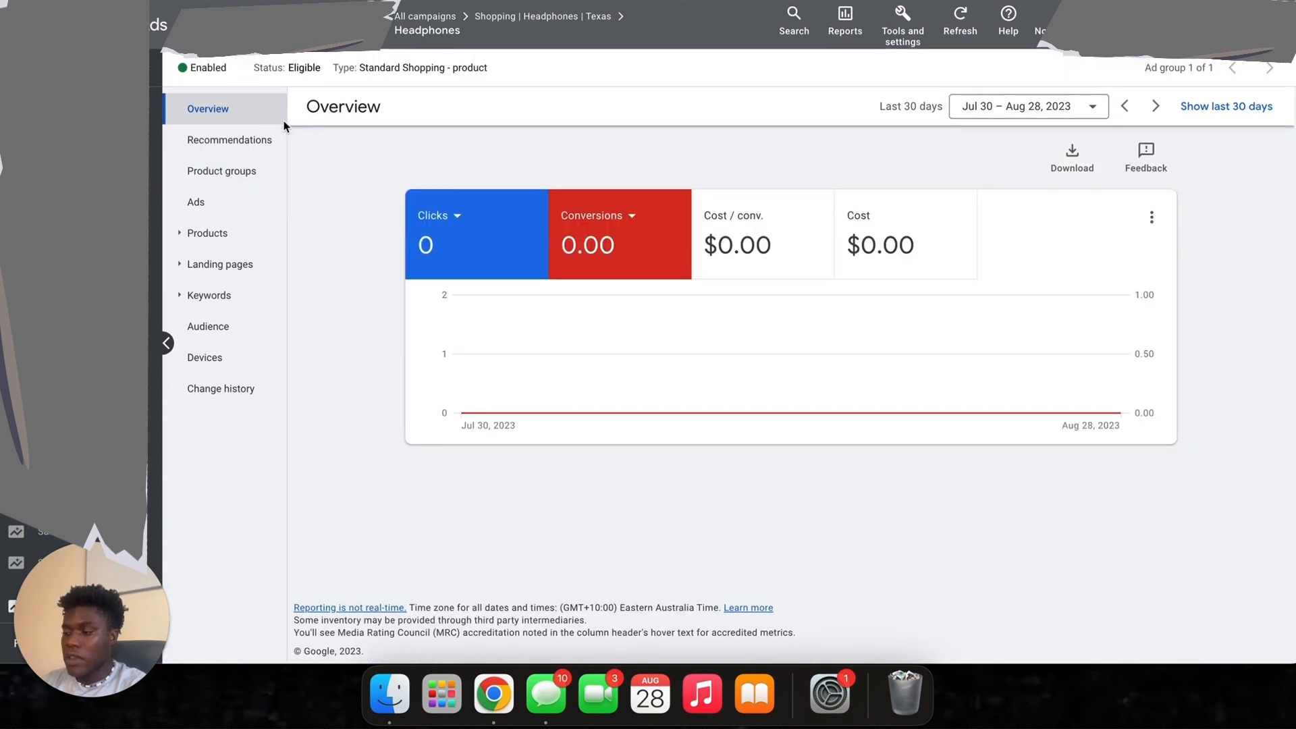
pyautogui.click(260, 142)
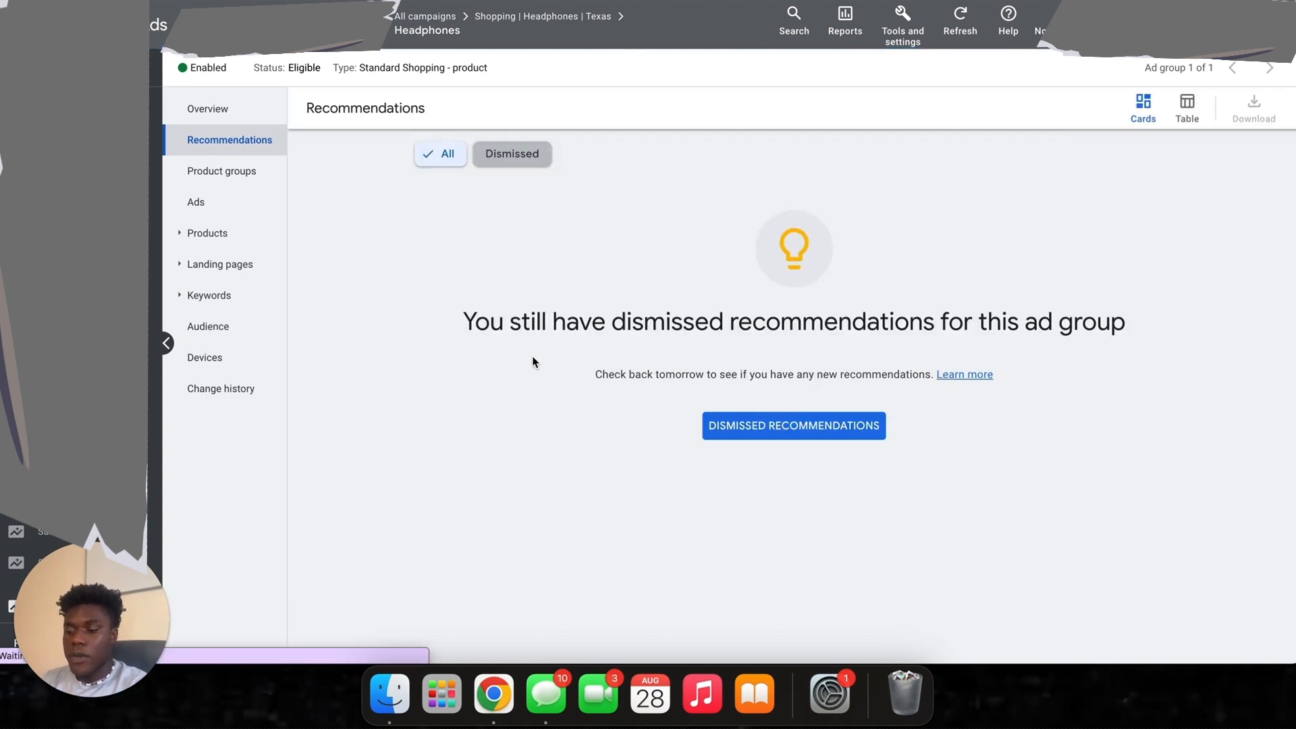
pyautogui.click(230, 187)
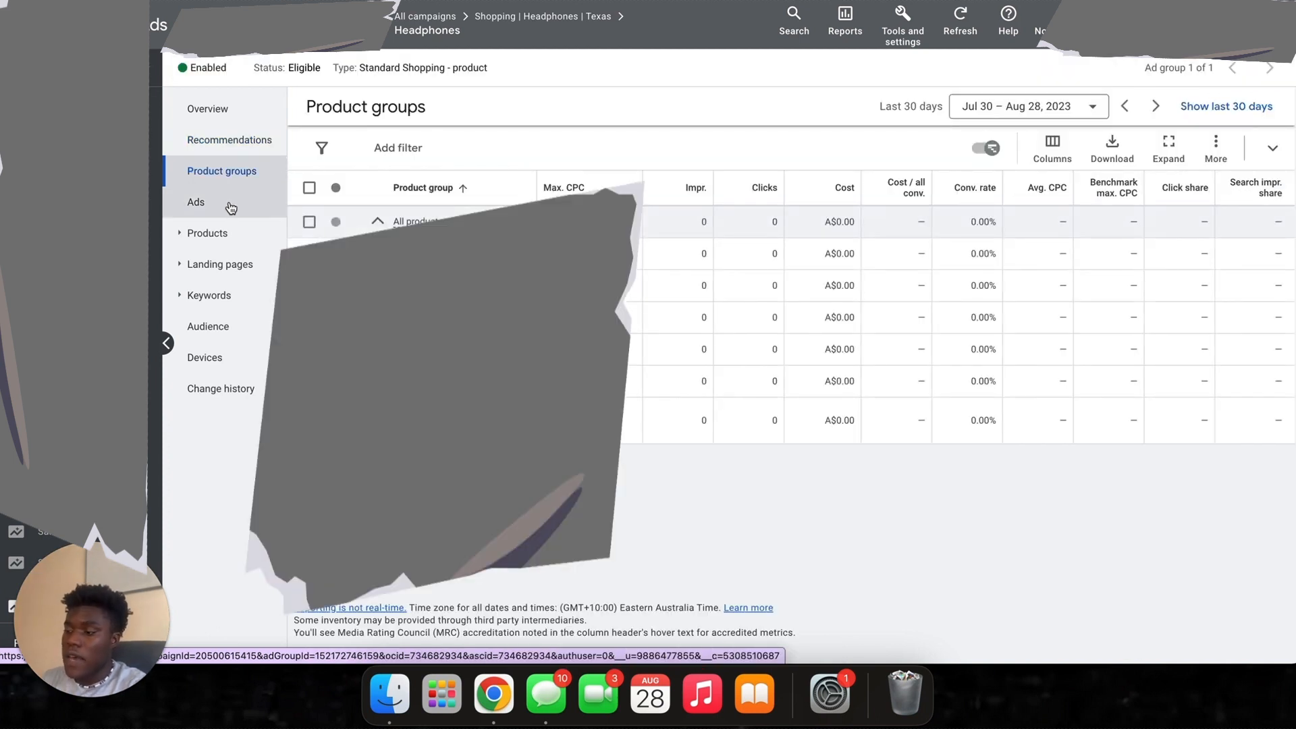
pyautogui.click(231, 204)
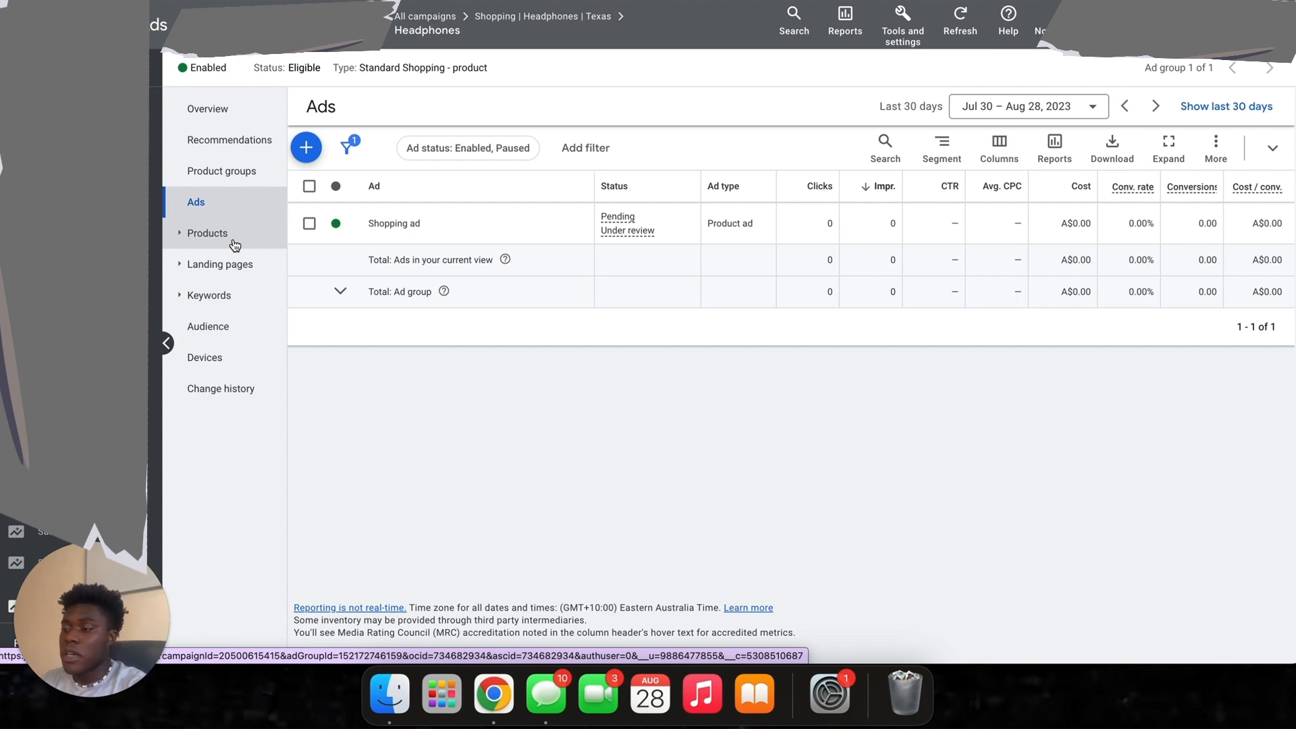
pyautogui.click(234, 245)
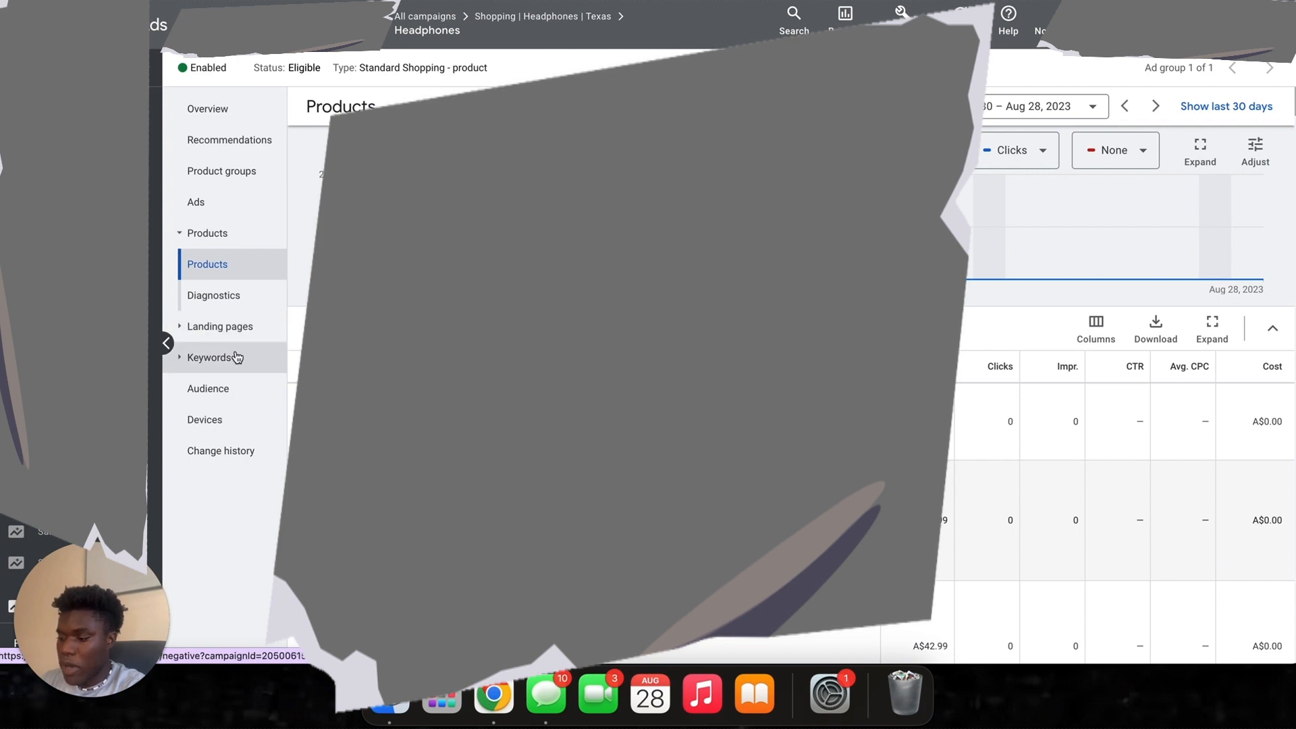
# - Add Shopping Enthusiasts, Shoppers, Apparel & Accessories and Fashionistas as observation audience segments
pyautogui.click(236, 389)
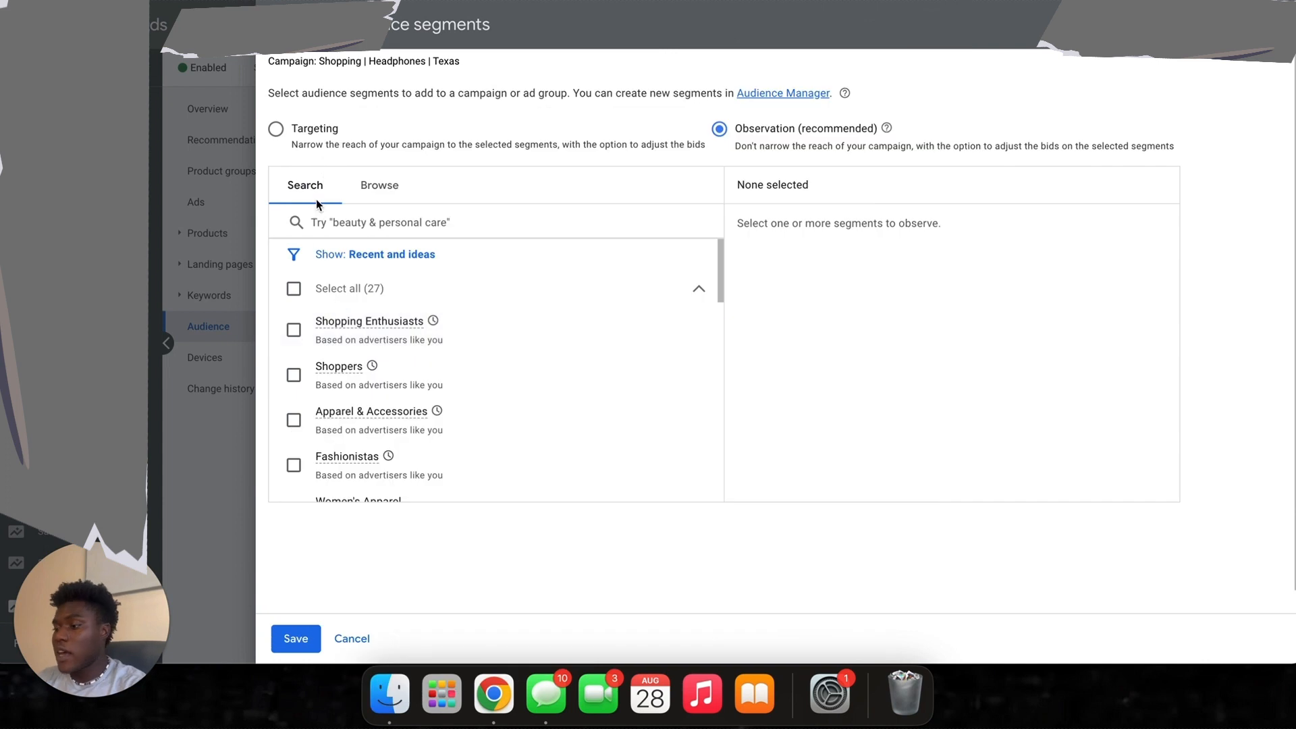
pyautogui.click(294, 330)
pyautogui.click(293, 375)
pyautogui.click(294, 420)
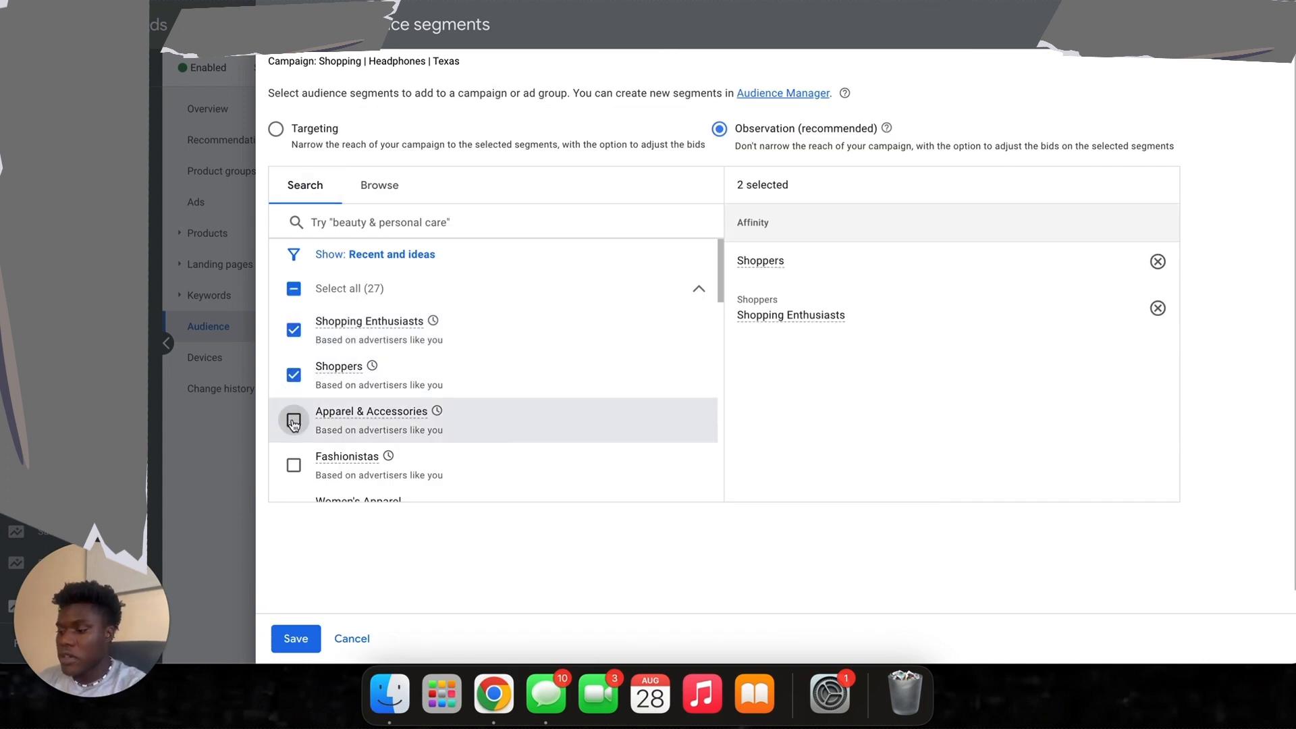
pyautogui.click(293, 466)
# - Search 'tech', add the Technology segment, and save all five observation segments
pyautogui.click(435, 213)
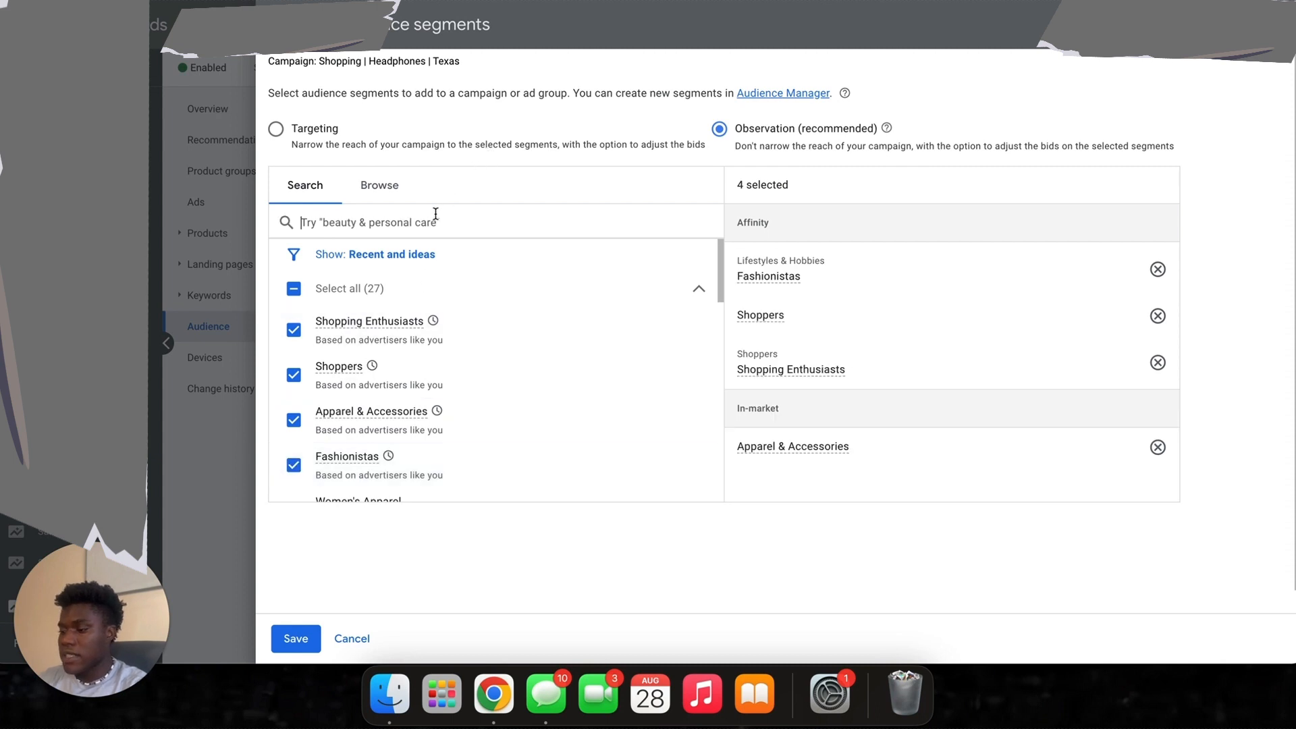
pyautogui.write('tech')
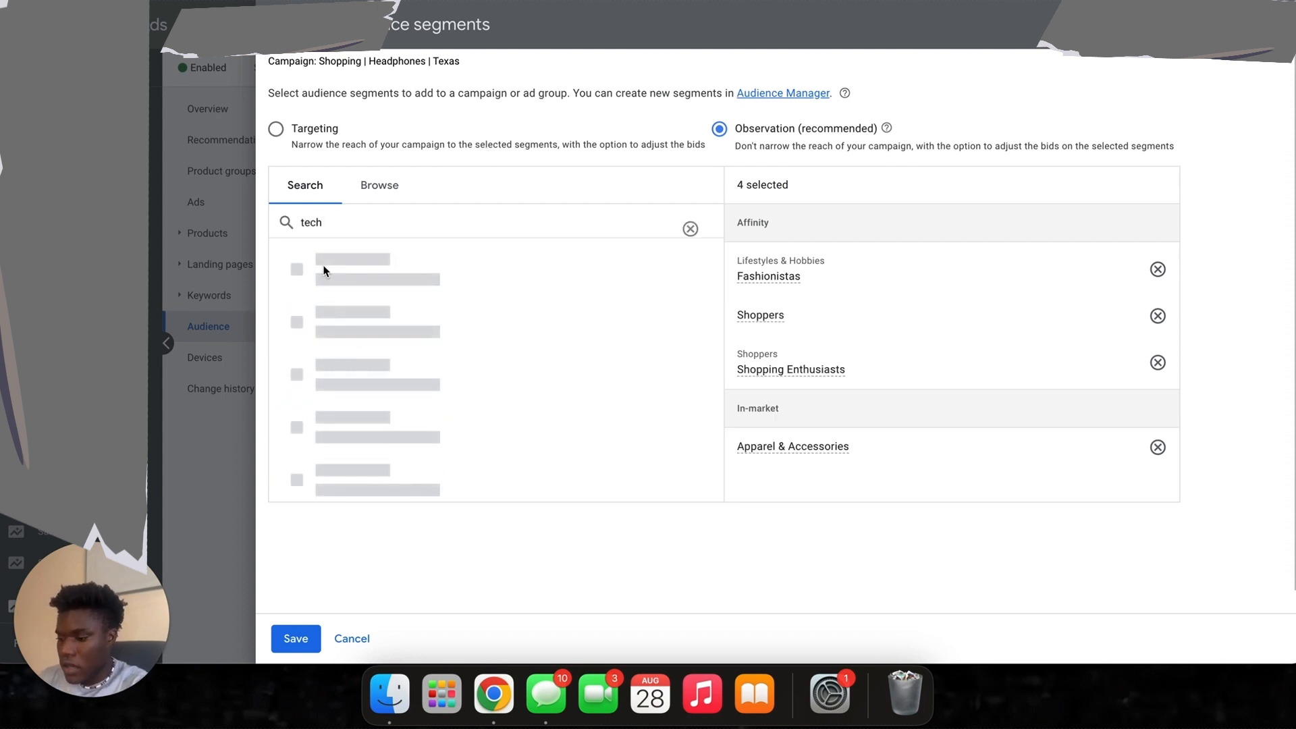
pyautogui.click(294, 304)
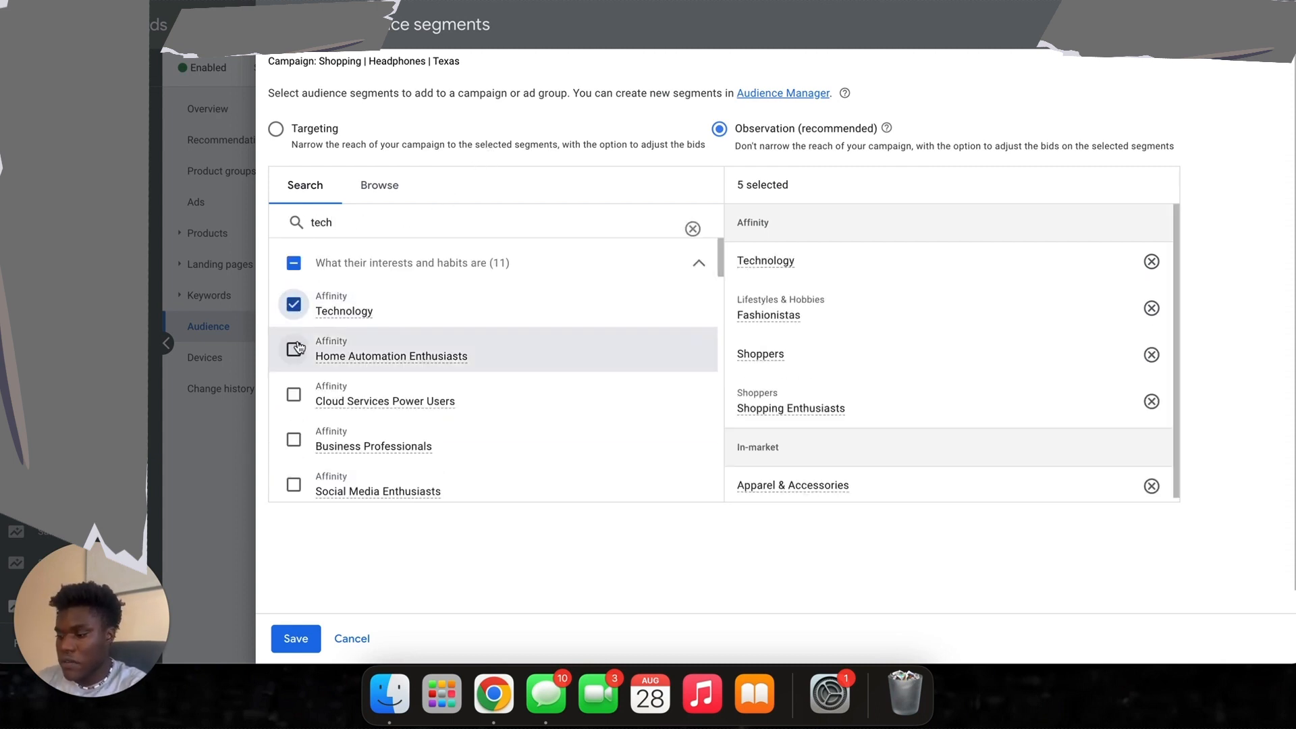
pyautogui.scroll(-3, 297, 390)
pyautogui.scroll(3, 294, 392)
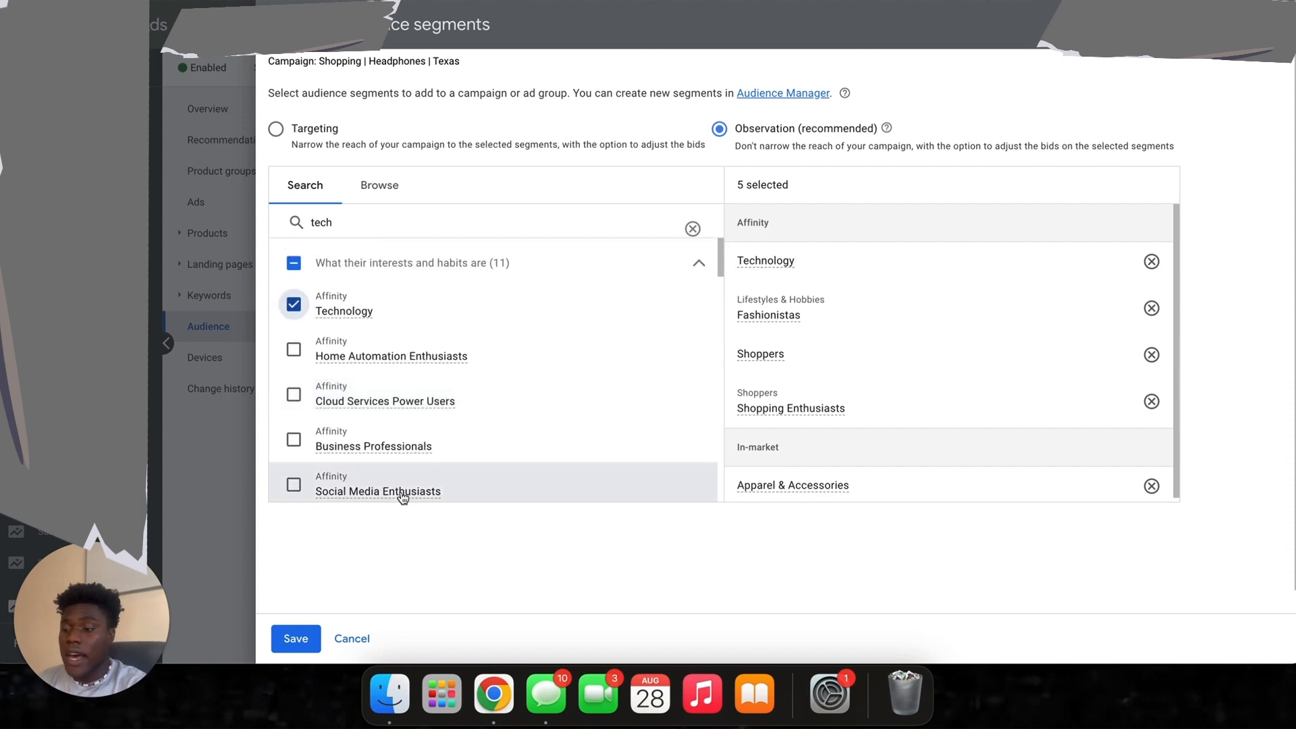
pyautogui.click(292, 642)
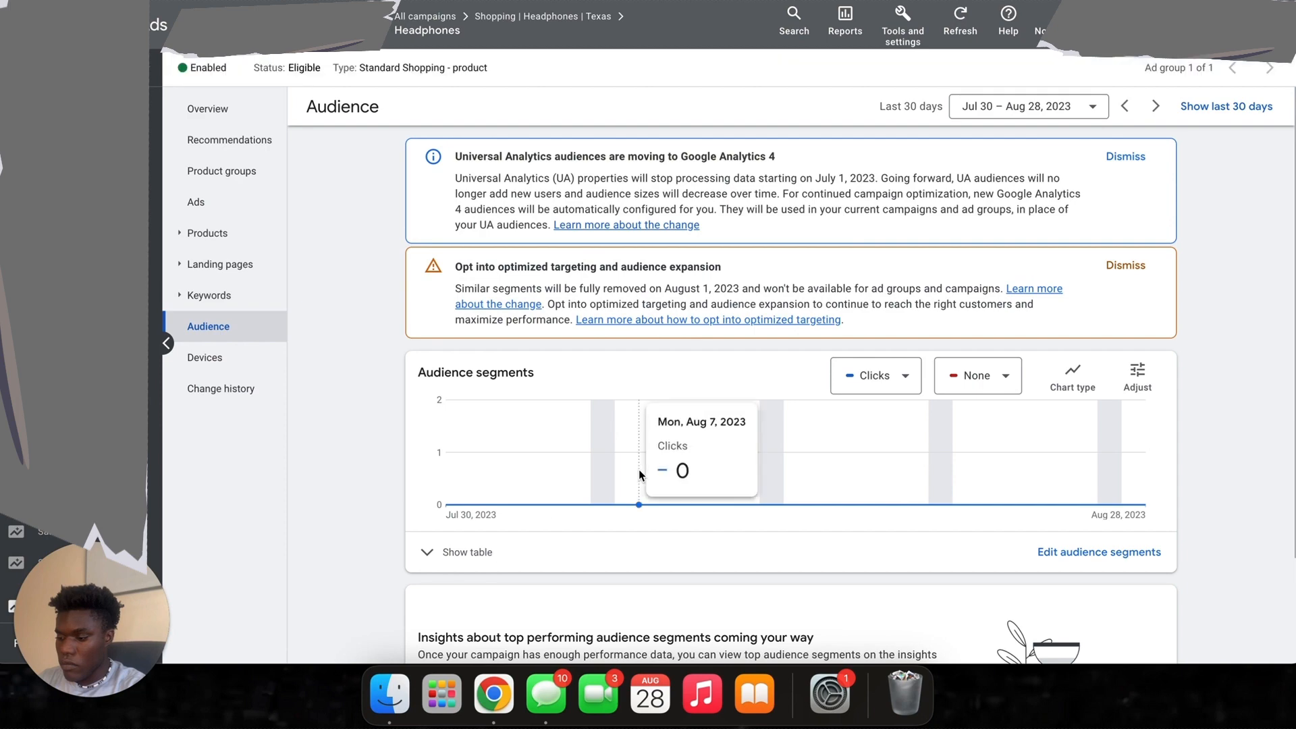
# - Leave the Audience page for the Headphones ad group's Overview
pyautogui.scroll(-3, 639, 473)
pyautogui.scroll(3, 639, 472)
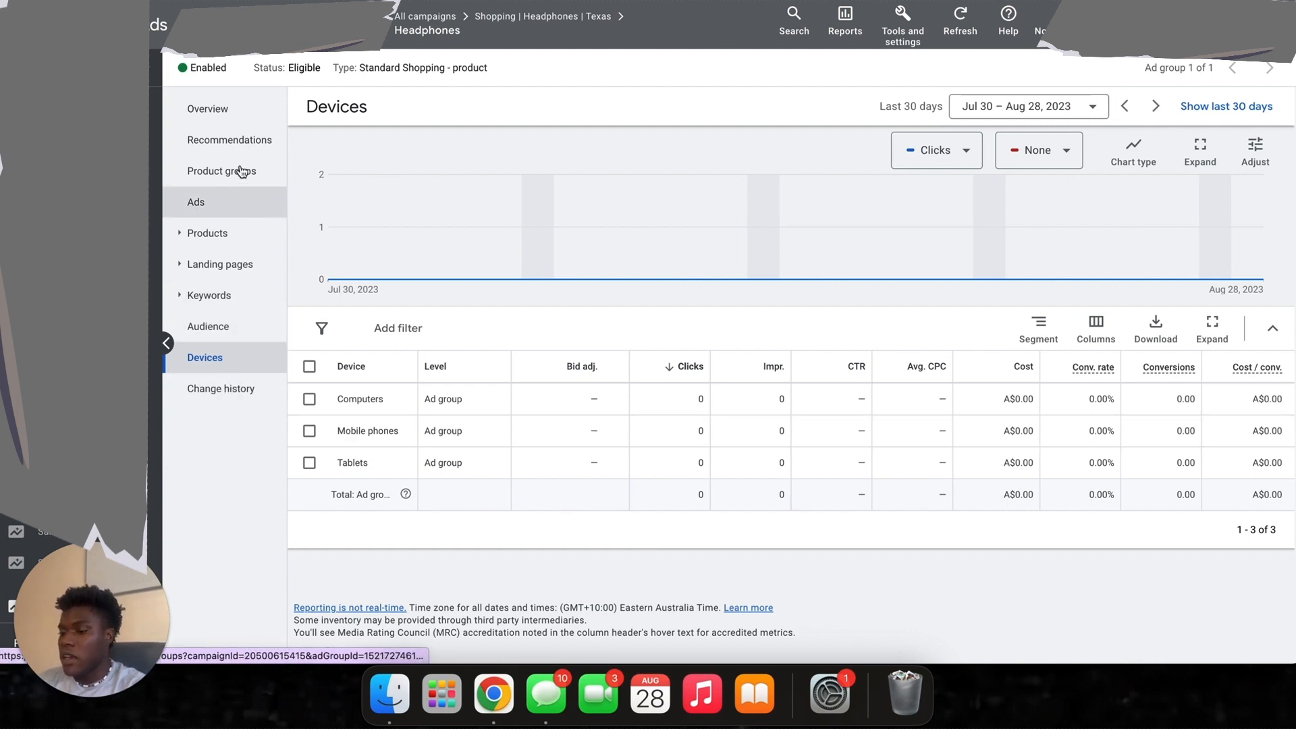
pyautogui.click(250, 110)
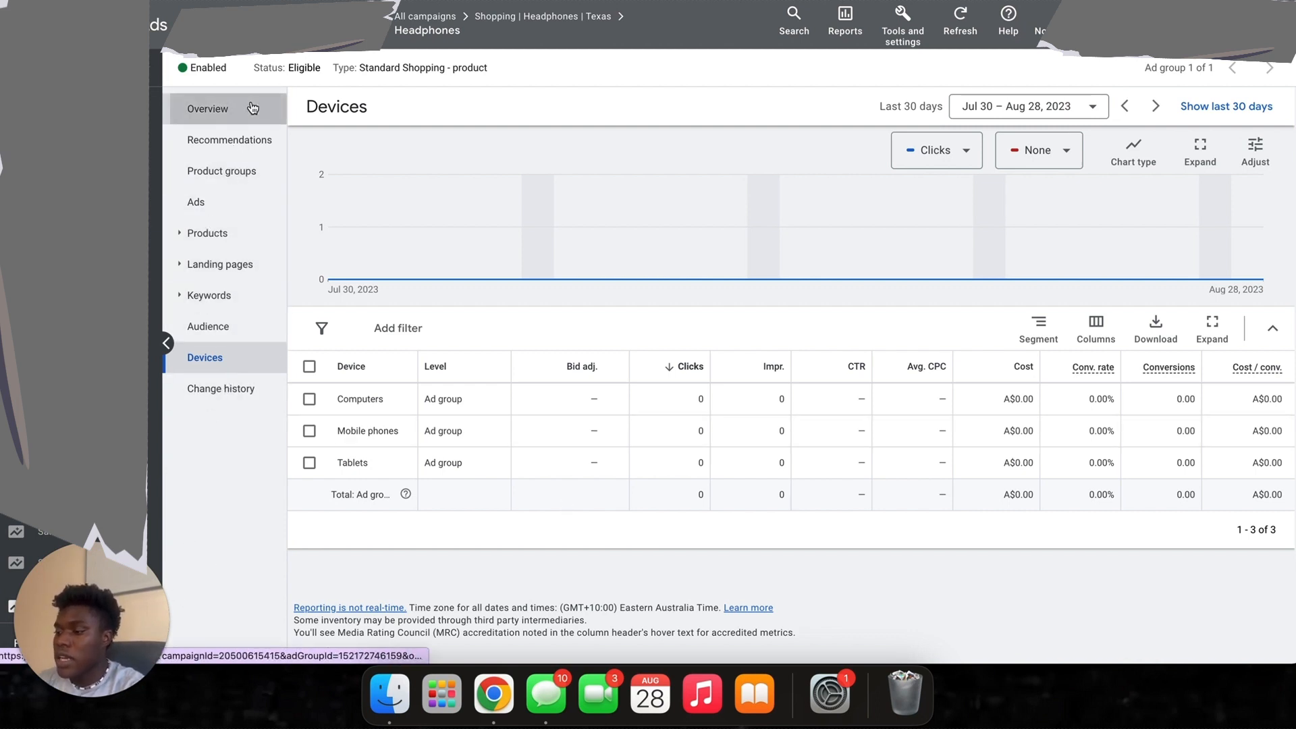